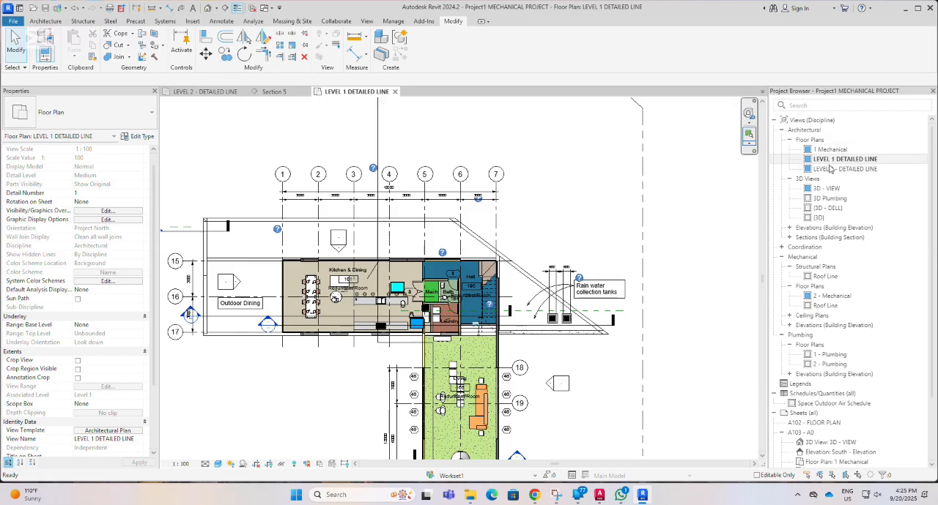
View the Level 2 and Level 1 detailed plans, open the Section 5 view from the Level 1 plan, and inspect the levels.
double_click(832, 169)
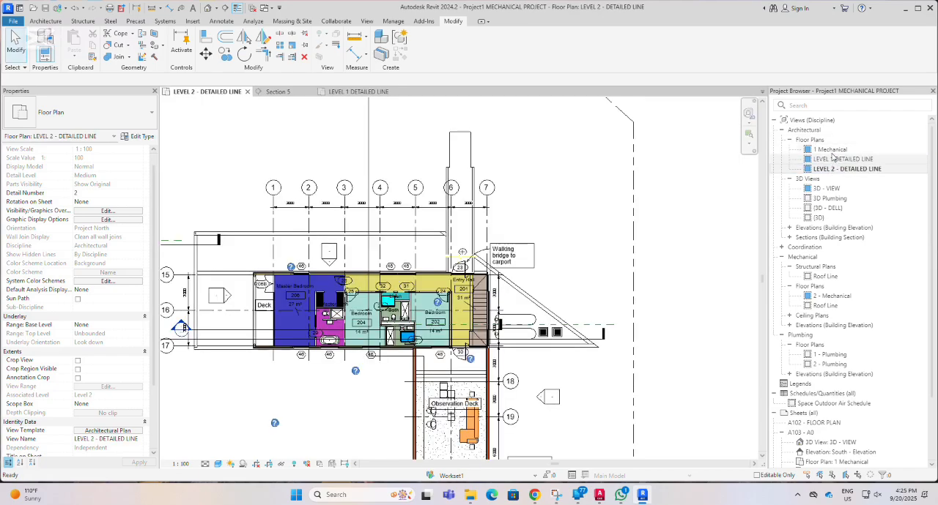
double_click(833, 160)
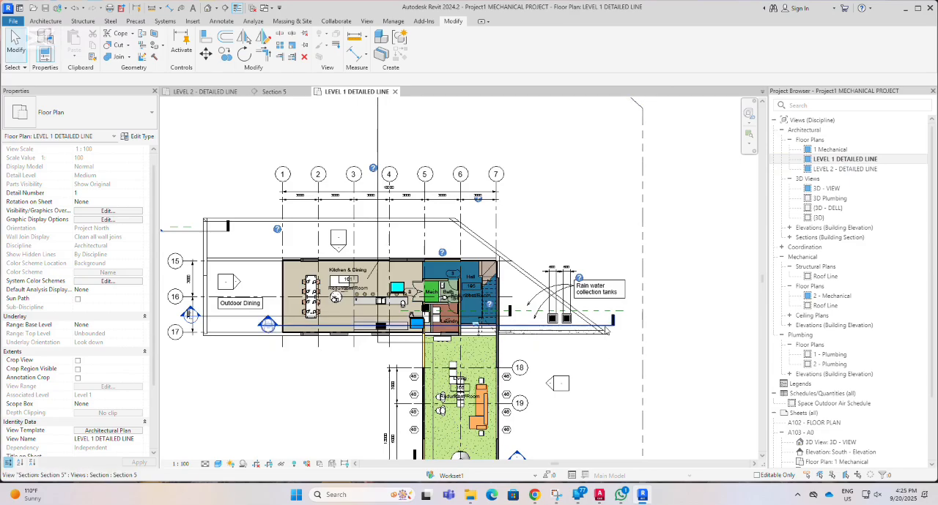
click(609, 329)
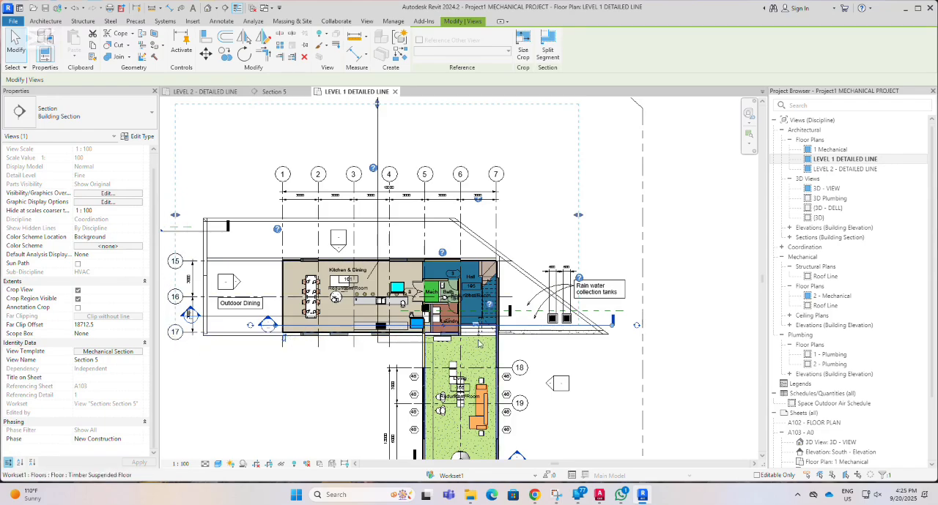
right_click(584, 324)
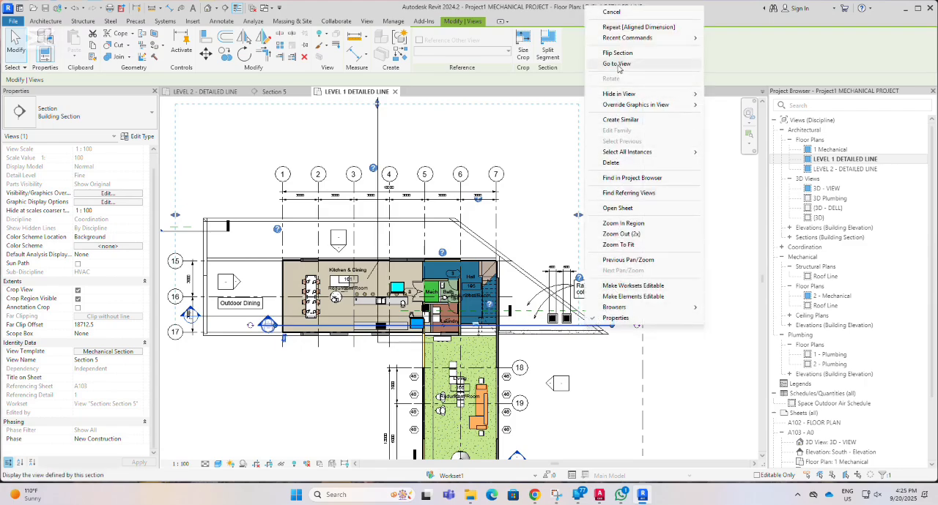
click(616, 64)
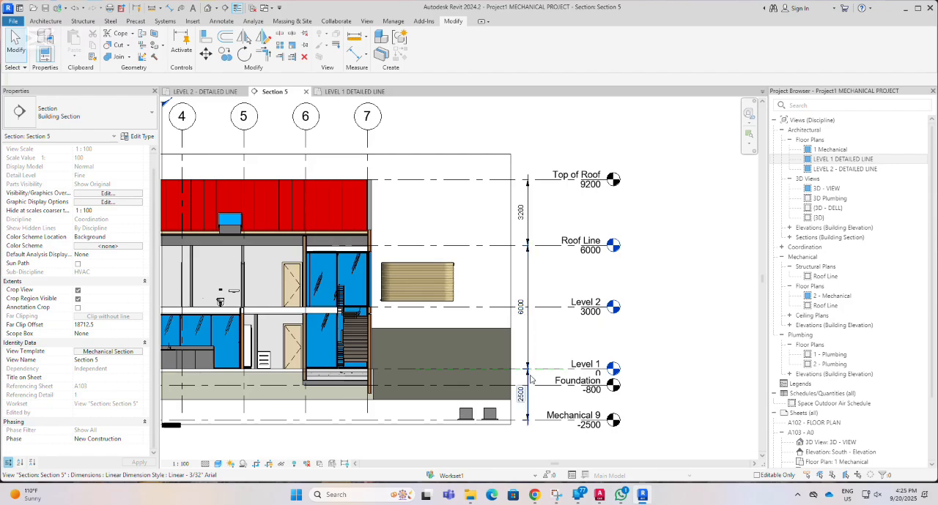
click(588, 368)
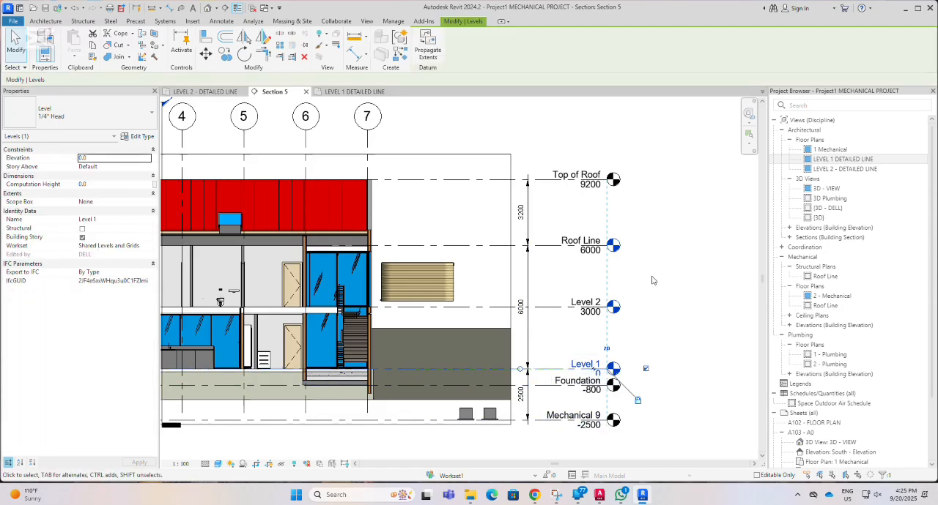
click(665, 258)
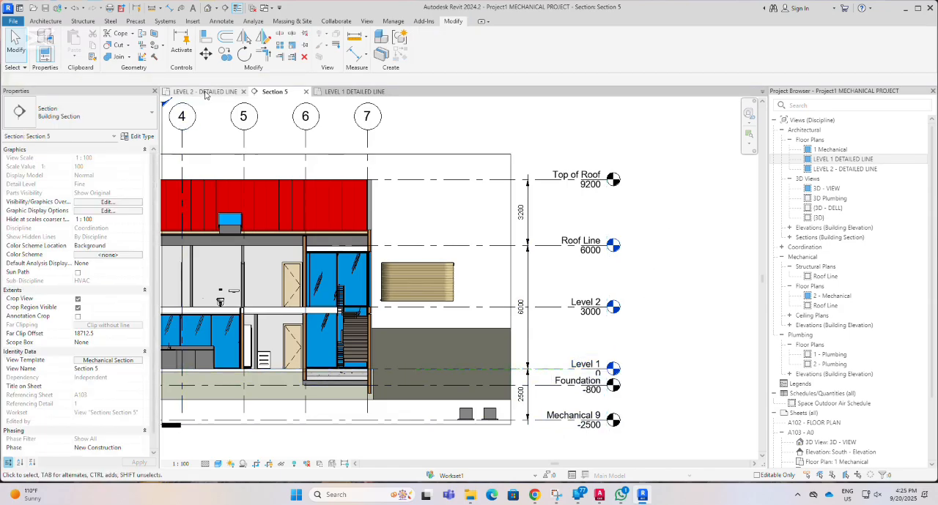
Open the View Range settings of the Architectural Plan template from the LEVEL 1 DETAILED LINE plan, with the sample view range diagram shown.
click(363, 92)
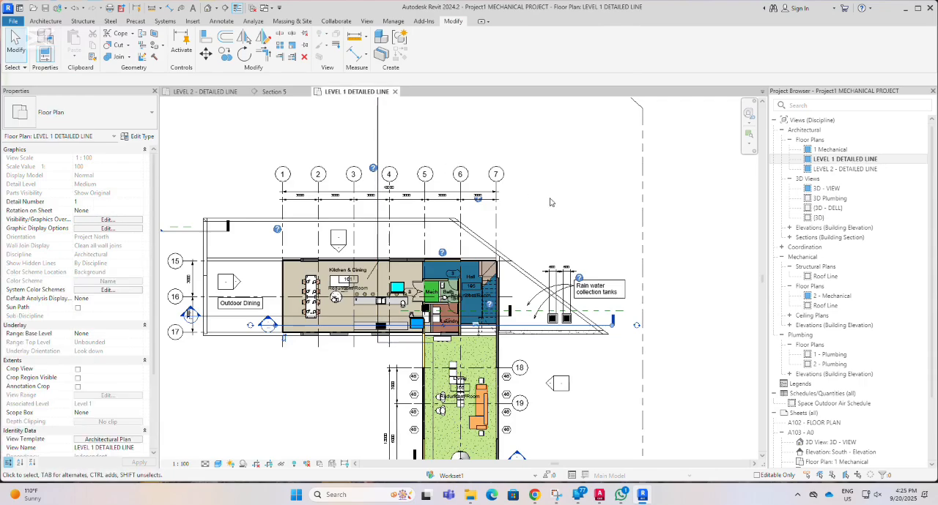
scroll(111, 421, down, 4)
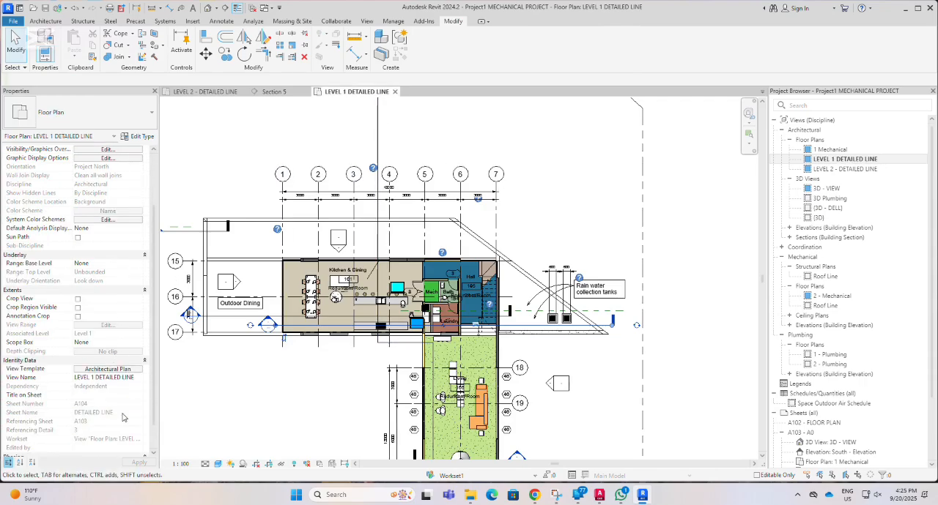
click(114, 371)
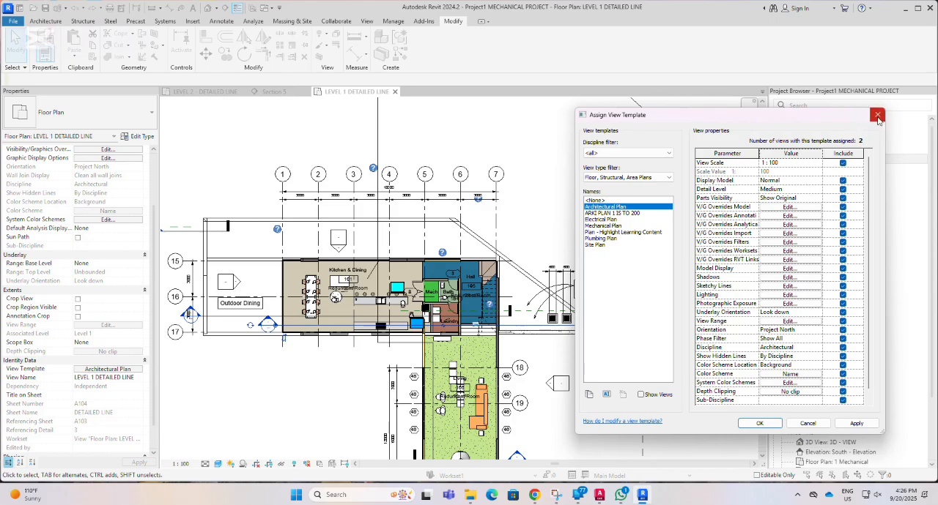
click(813, 323)
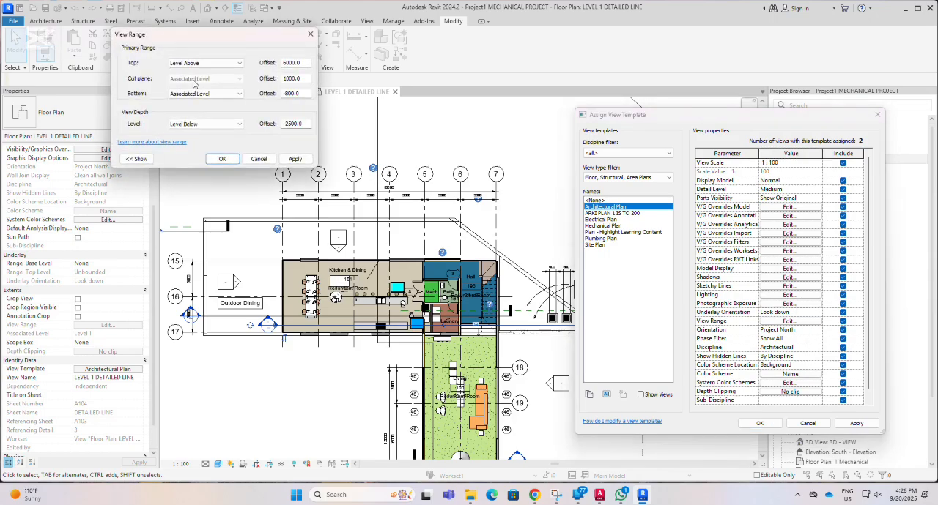
click(137, 159)
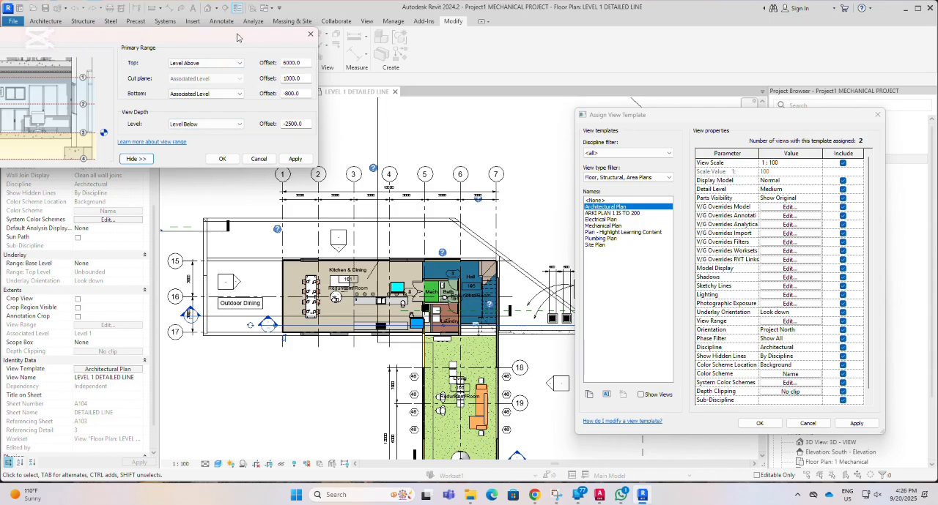
drag(239, 38, 489, 55)
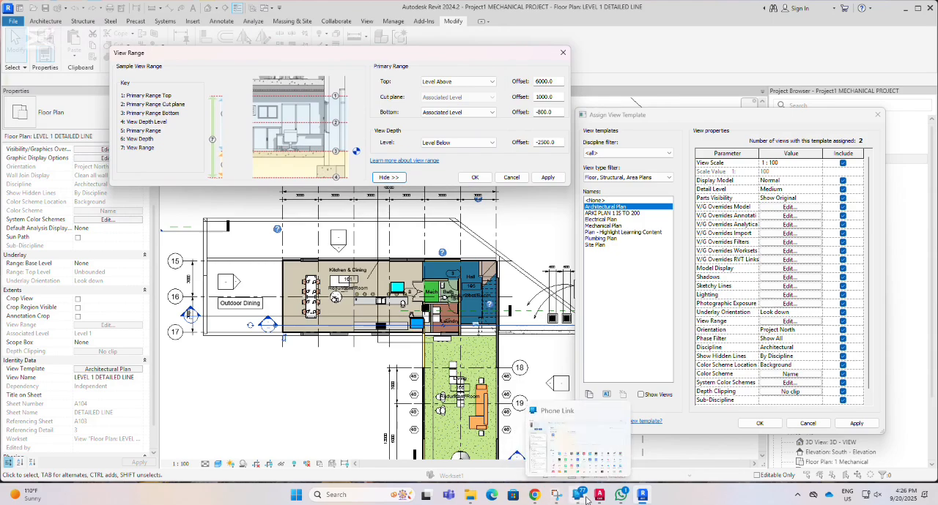
Switch to File Explorer and open the "view range" image from the SNAPSHOT folder inside AUTOCAD TUTORIAL on the DATA (D:) drive.
mouse_move(642, 496)
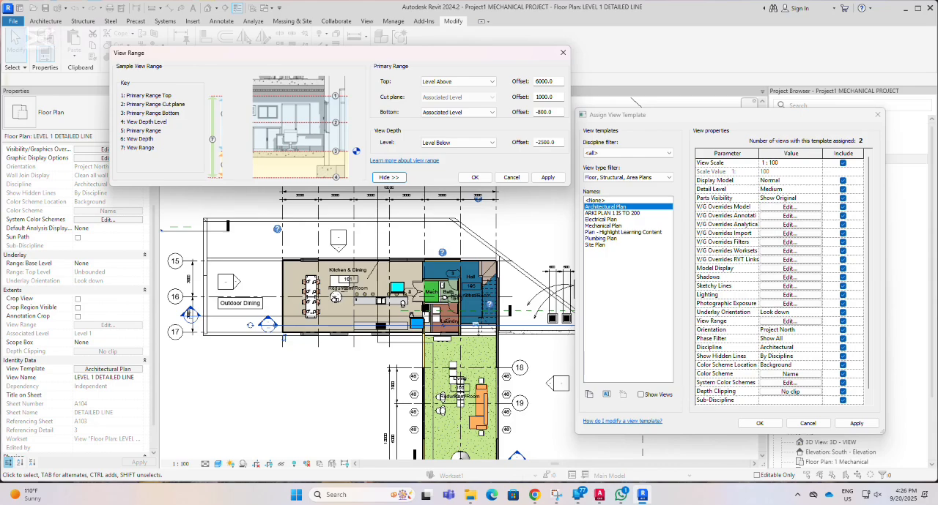
click(469, 496)
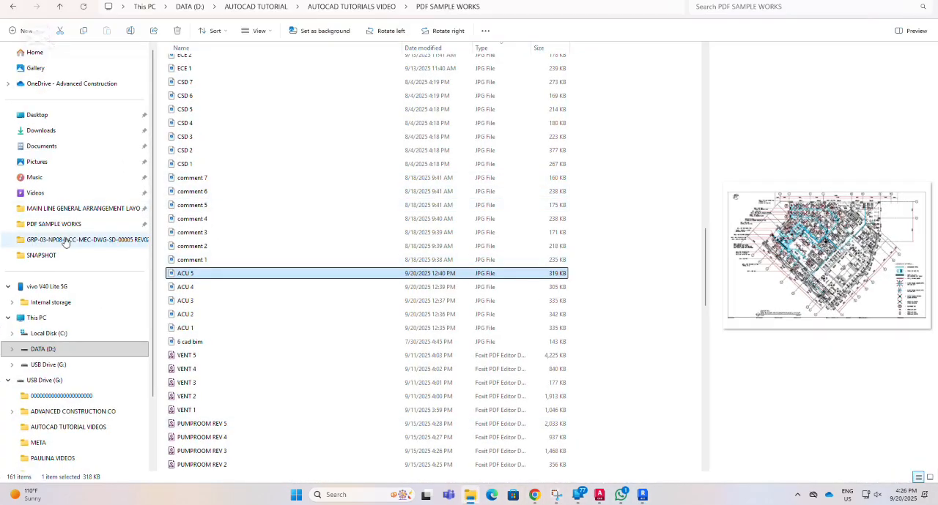
click(69, 350)
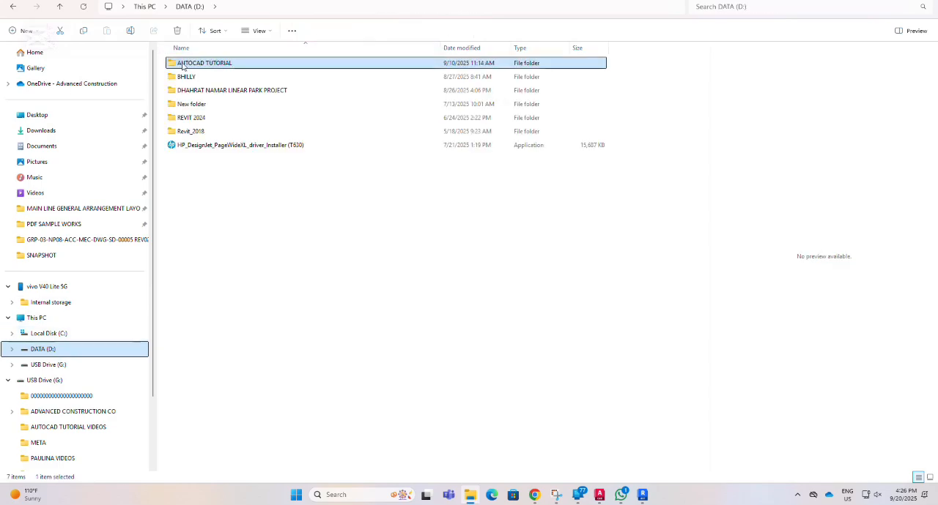
double_click(197, 66)
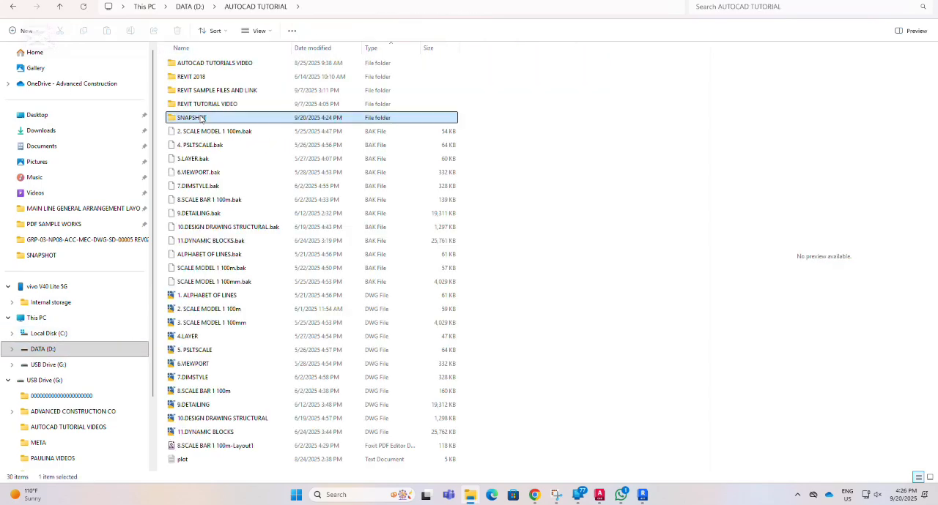
double_click(200, 118)
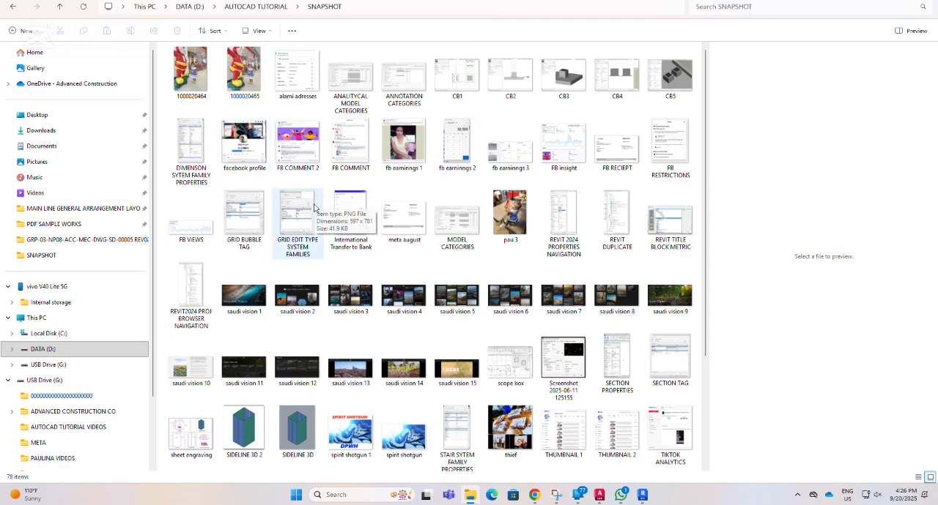
scroll(502, 394, down, 2)
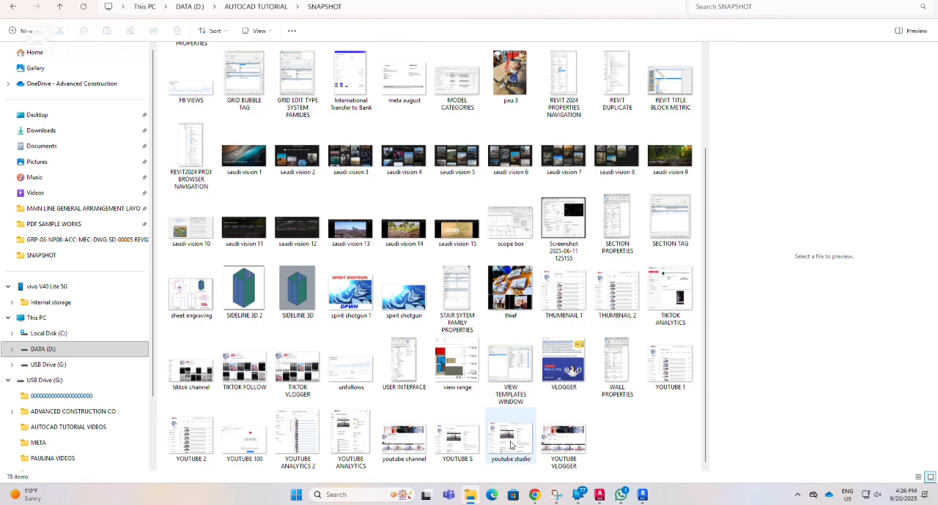
click(458, 364)
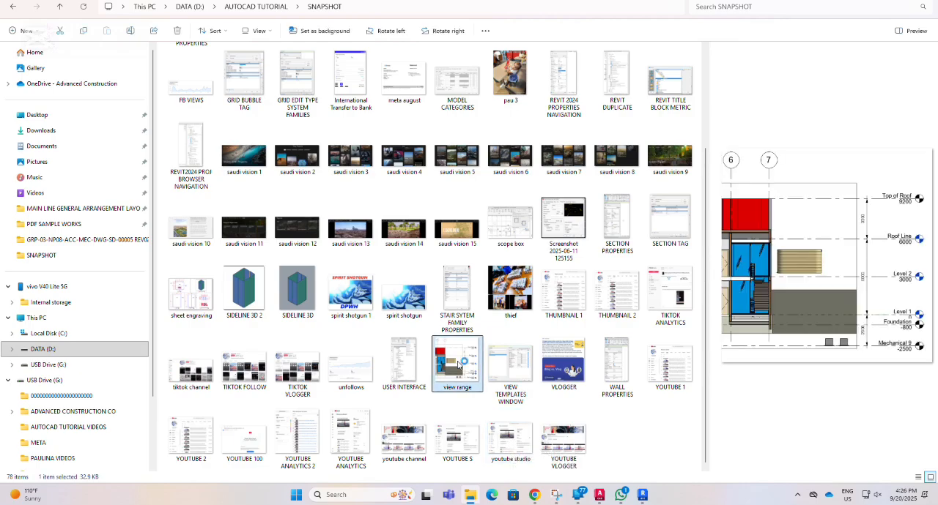
double_click(458, 364)
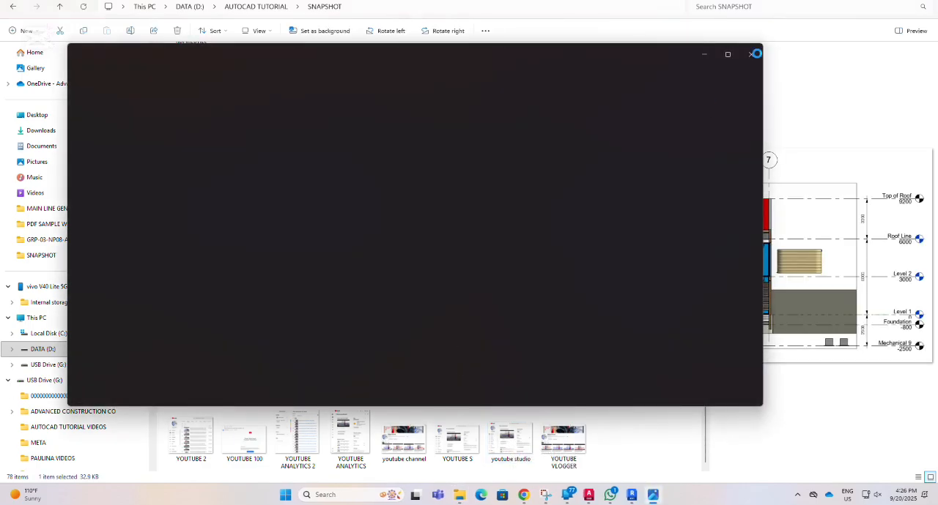
Shrink the view range image window, compare it with the View Range settings, and put the image away.
click(728, 55)
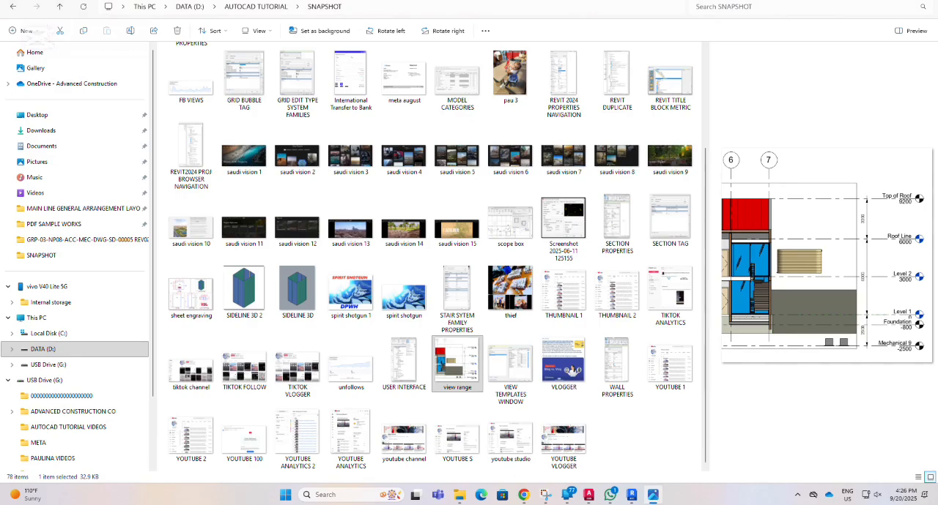
click(881, 2)
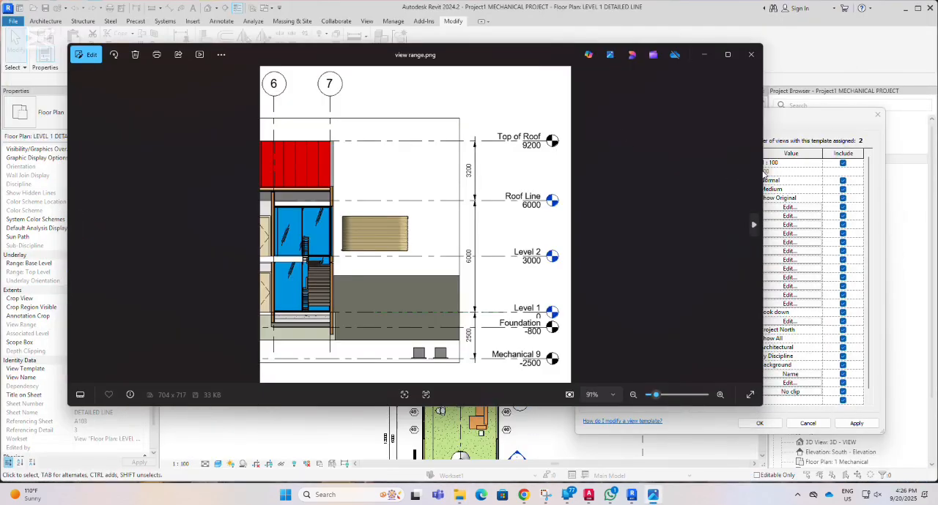
drag(762, 173, 243, 200)
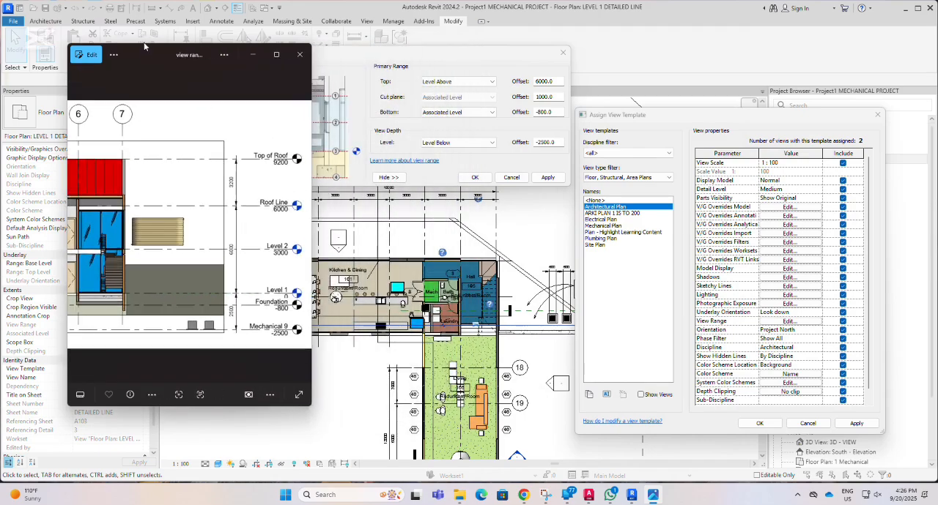
drag(143, 45, 83, 224)
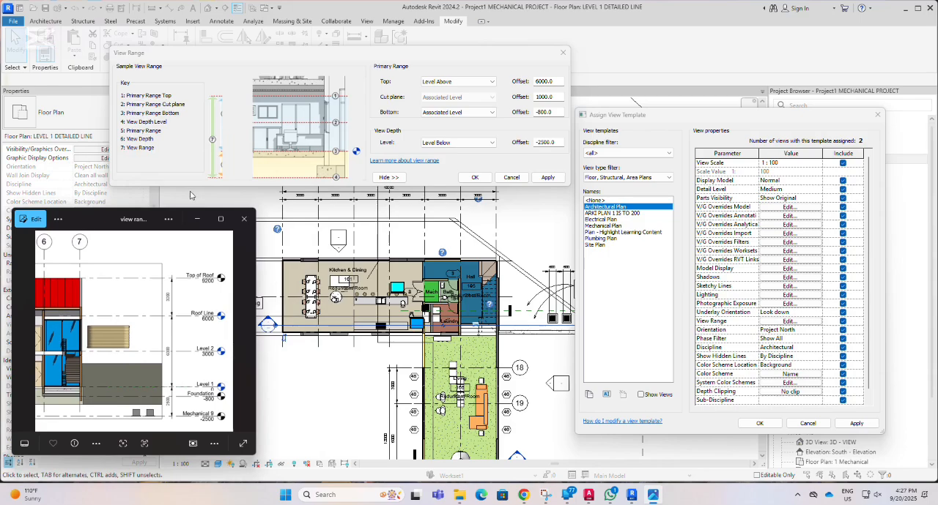
click(199, 219)
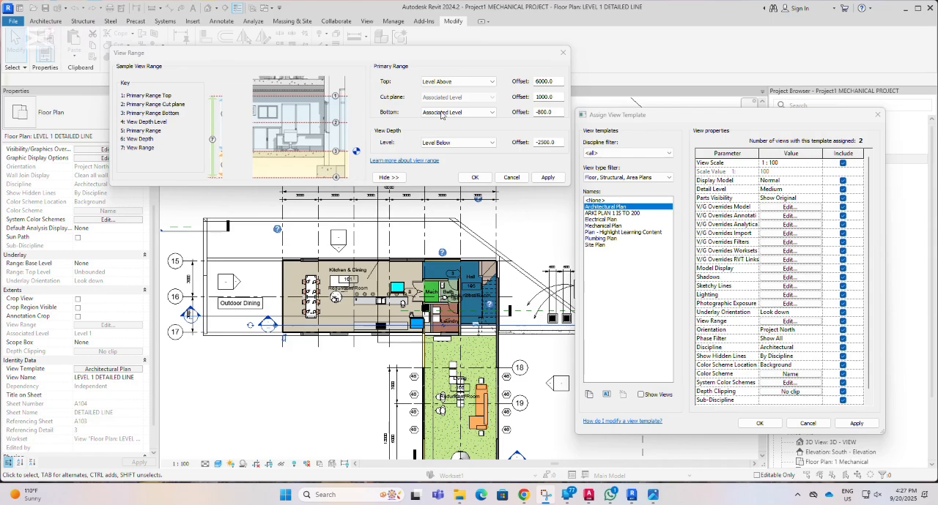
Set the View Depth level to Associated Level and apply the view range.
drag(435, 53, 293, 36)
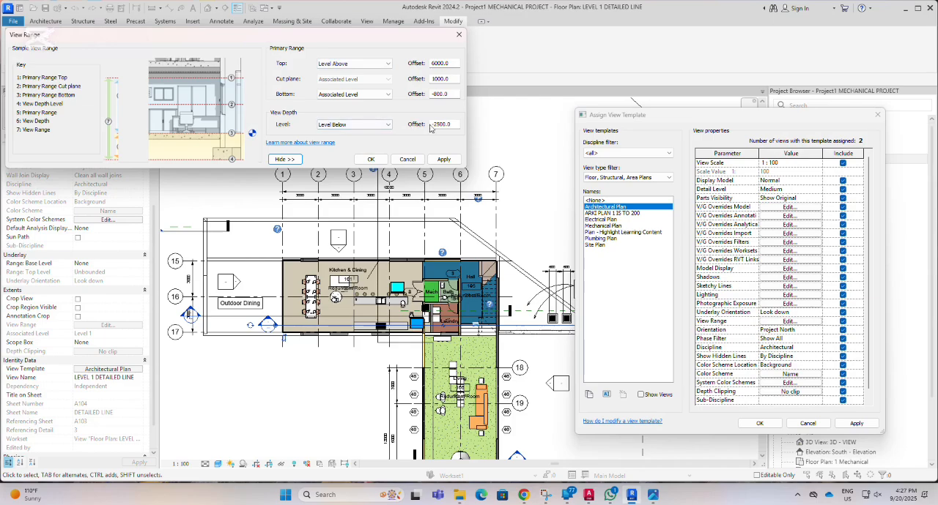
click(455, 123)
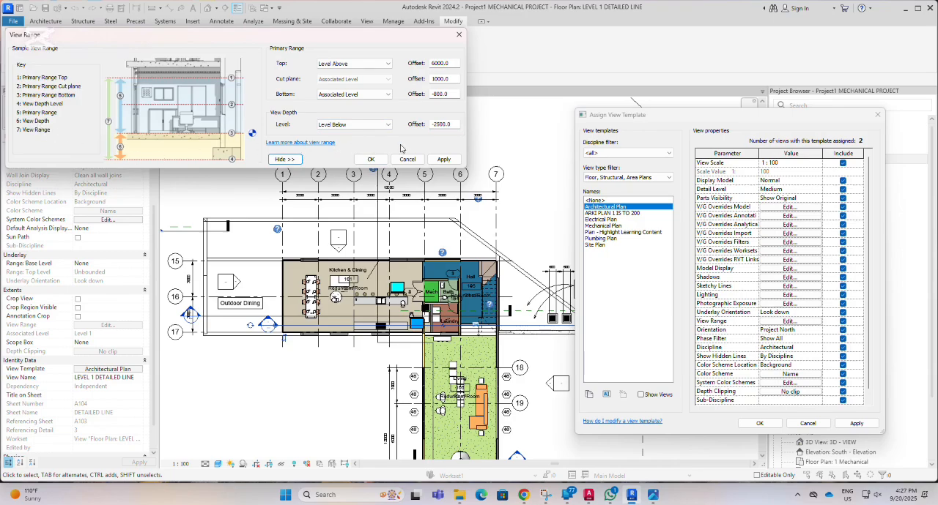
click(388, 125)
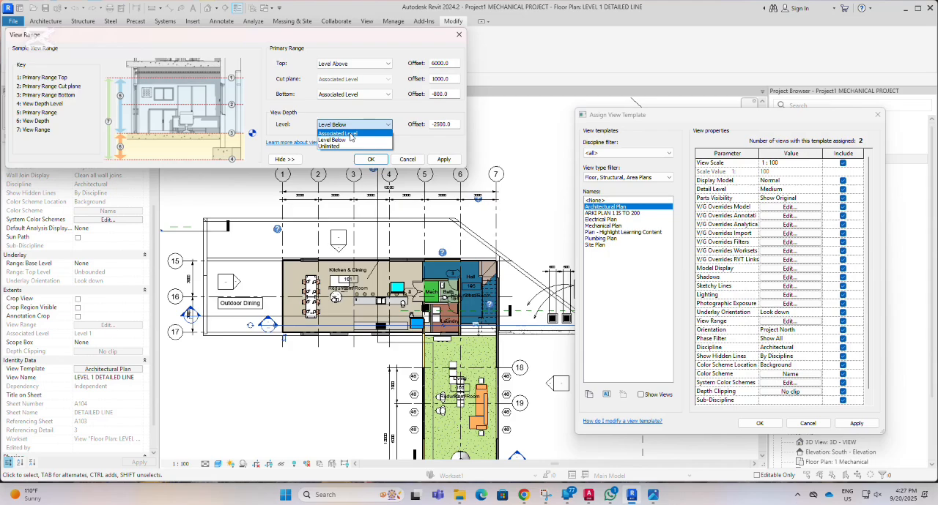
click(370, 134)
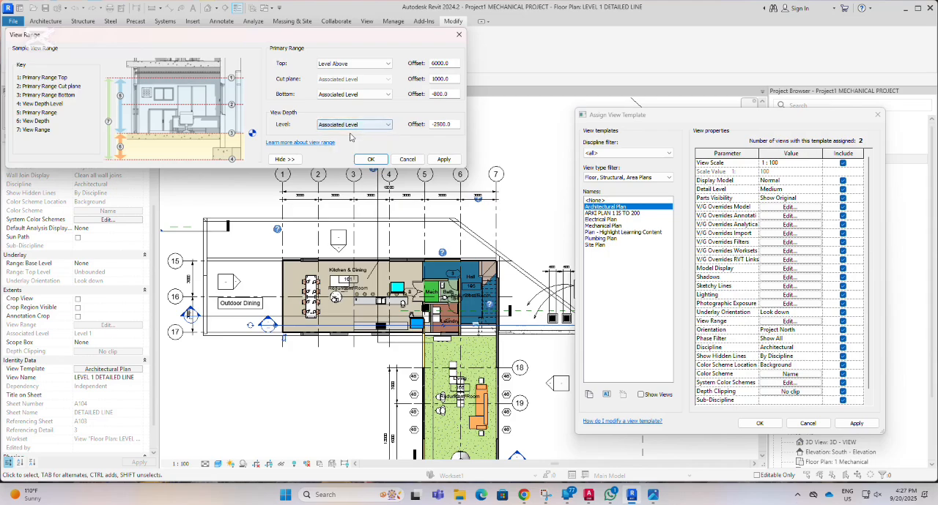
click(445, 161)
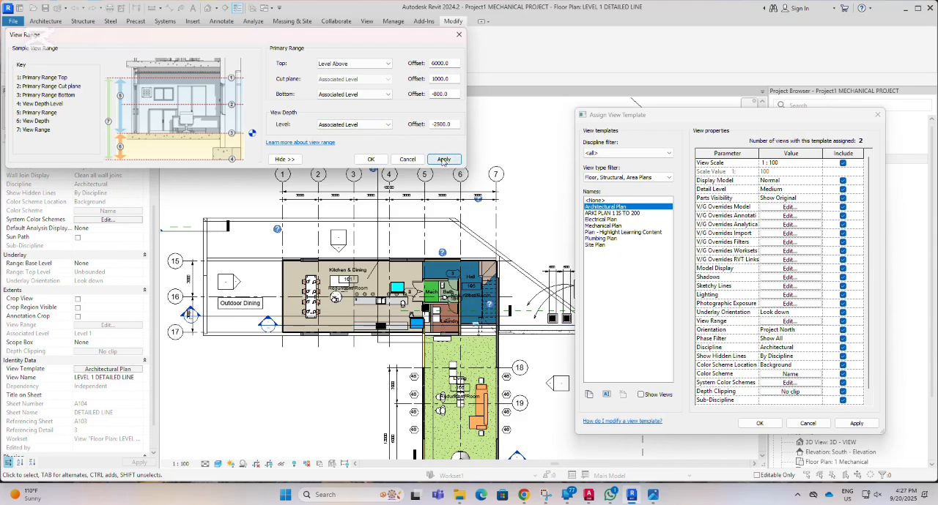
Set the View Depth offset to 0 and apply the view range.
click(388, 125)
click(388, 126)
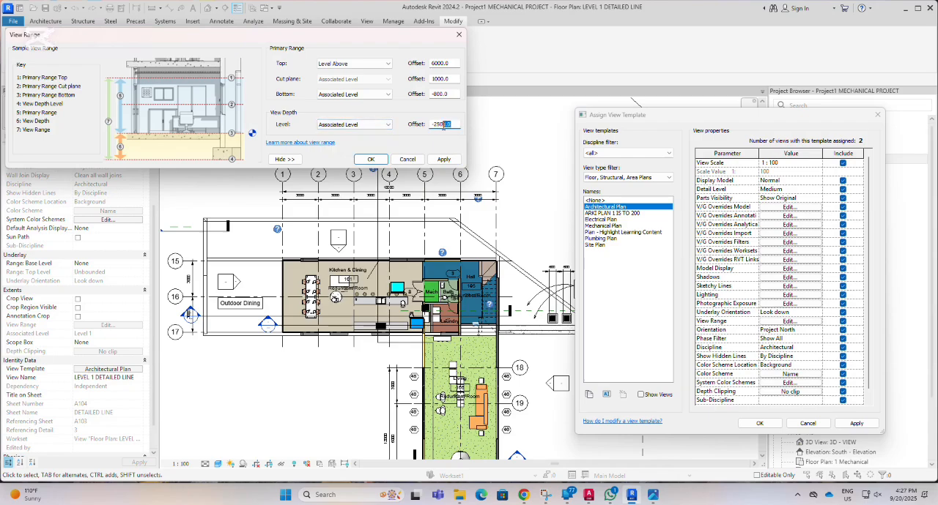
drag(442, 126, 419, 132)
text(0)
click(444, 159)
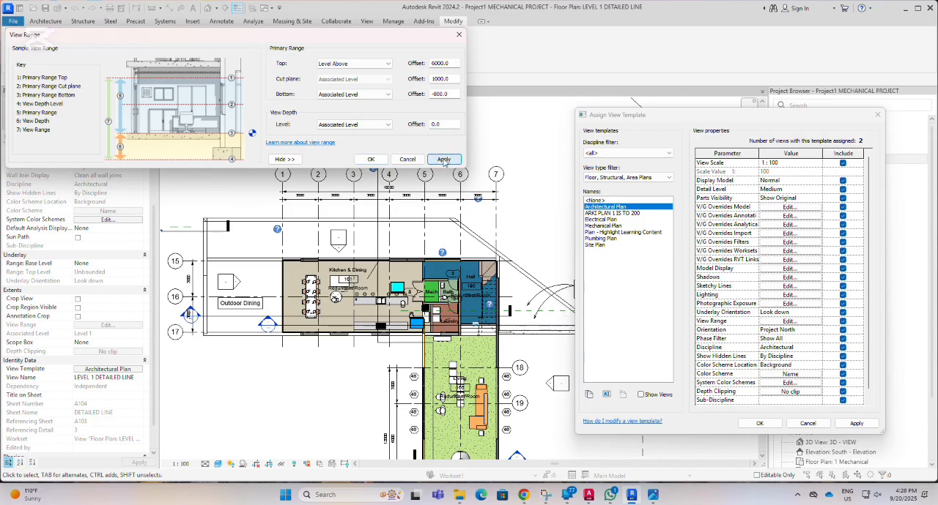
click(389, 126)
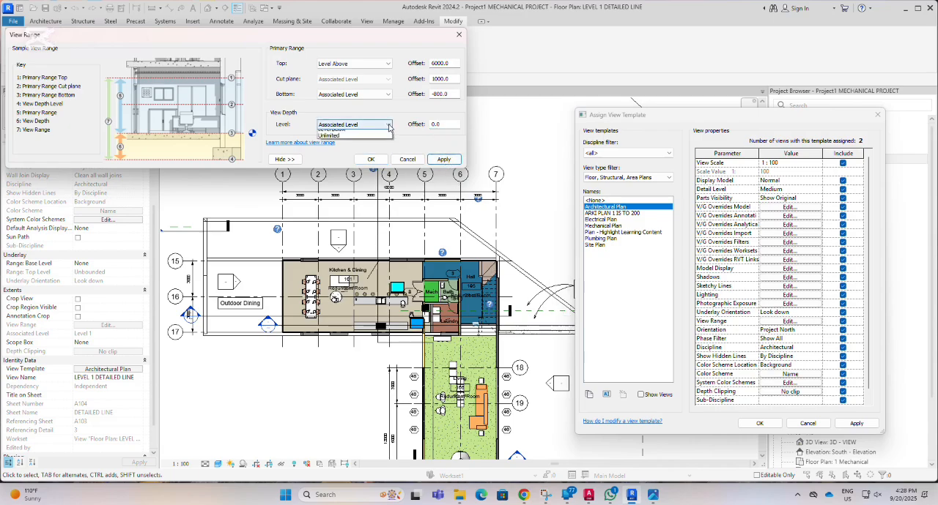
click(341, 141)
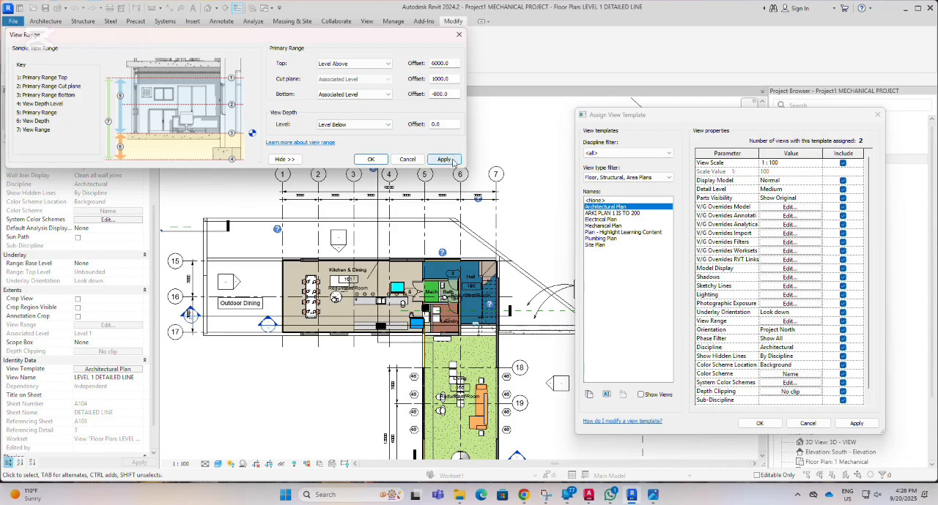
click(389, 125)
click(338, 134)
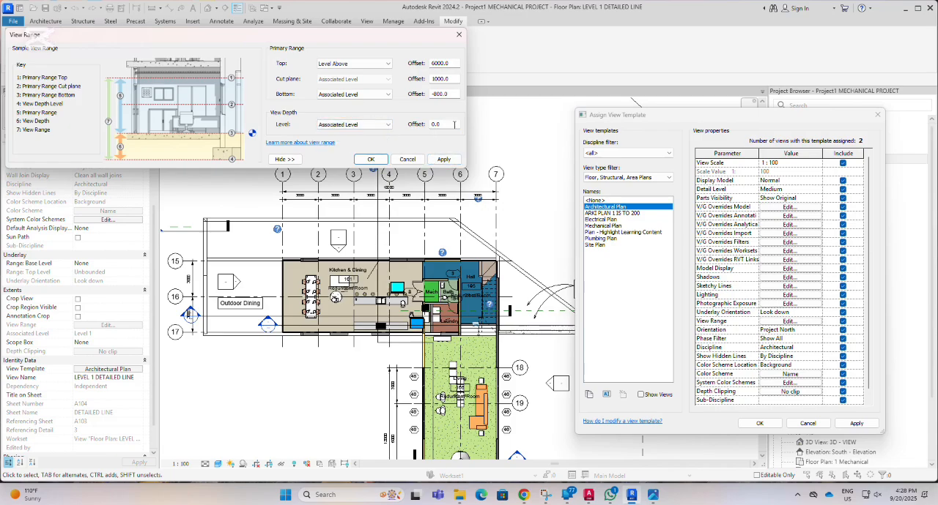
Set the View Depth offset to -2500 and its level to Level Below, applying the view range after each change.
drag(451, 125, 429, 125)
text(-25)
click(443, 159)
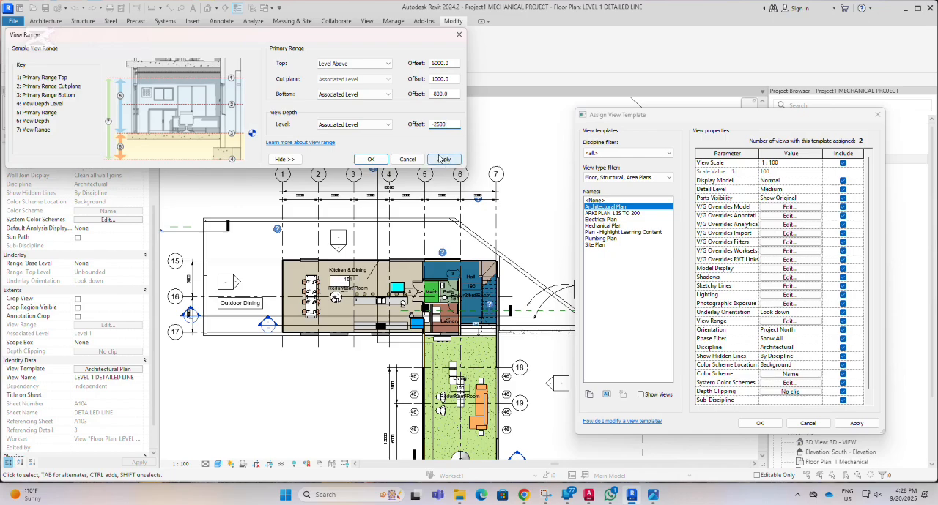
click(379, 125)
click(349, 140)
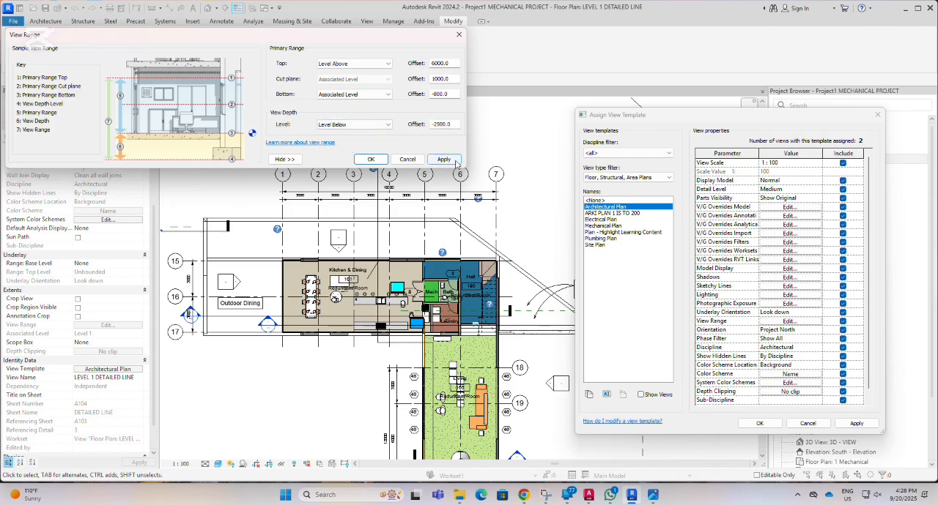
click(443, 159)
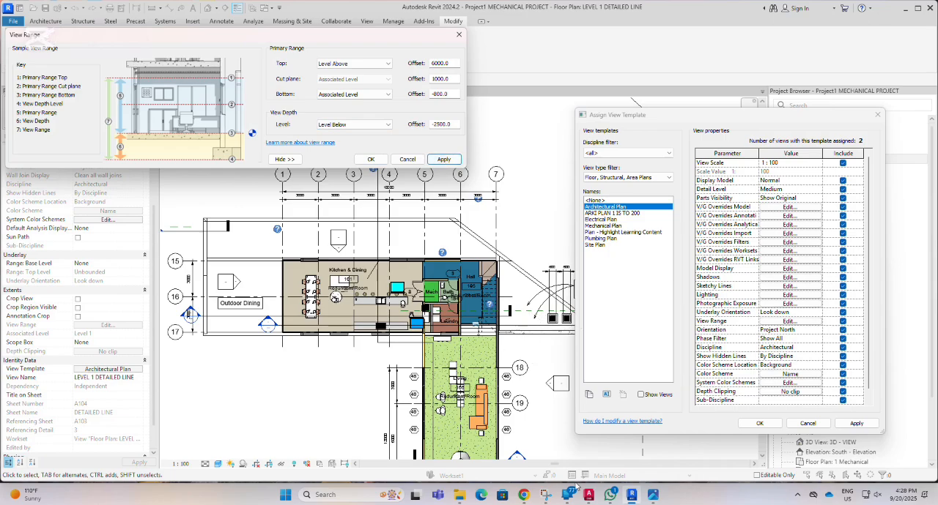
Bring up the view range image, enlarge its window, compare its level heights with the View Range settings, and put it away.
click(652, 498)
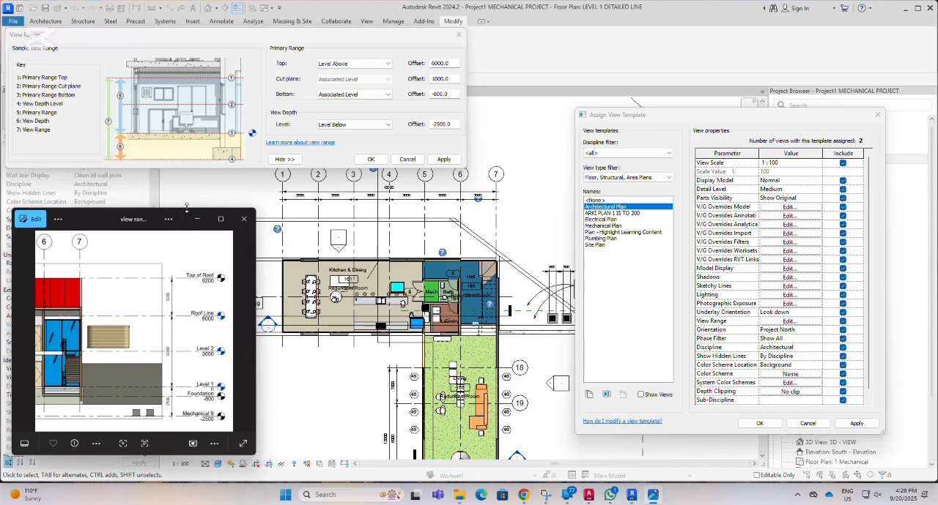
drag(94, 209, 100, 179)
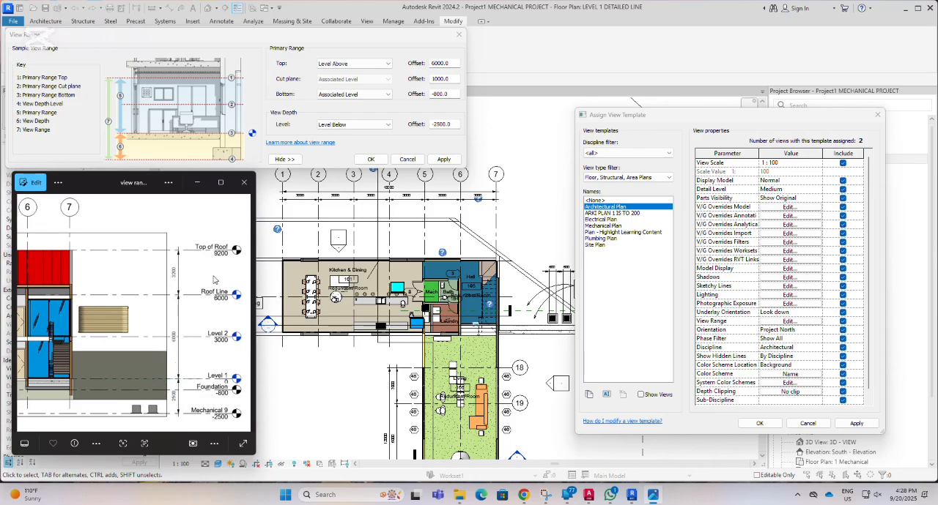
click(195, 182)
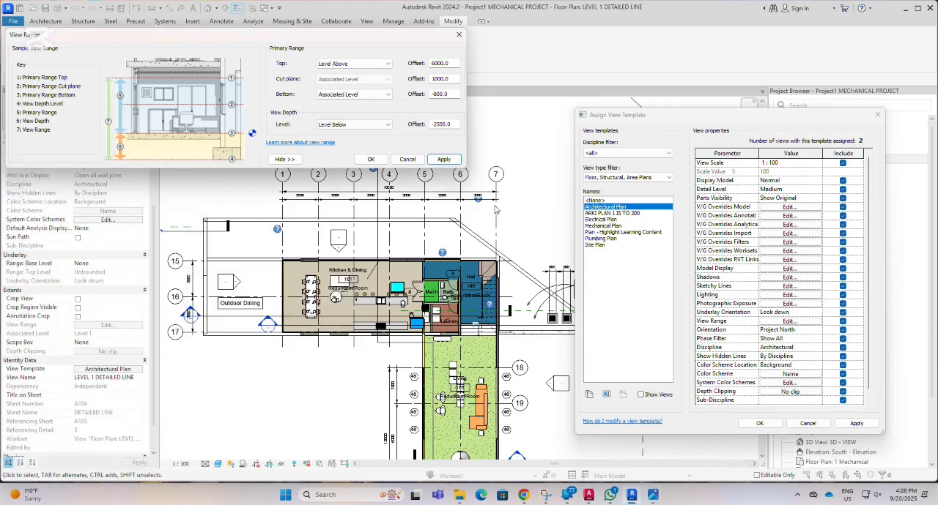
Set the Cut plane offset of the primary range to 0 and apply the view range.
click(452, 79)
drag(452, 78, 416, 76)
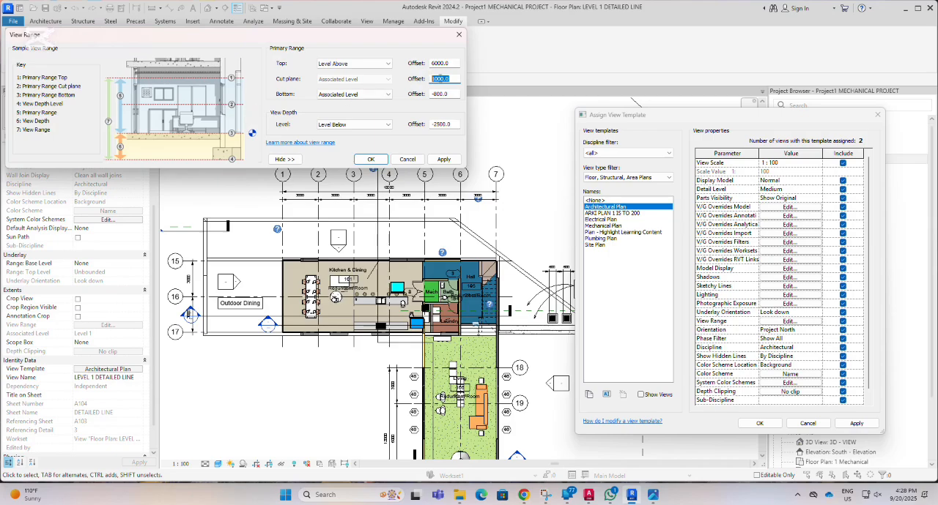
text(0)
click(448, 160)
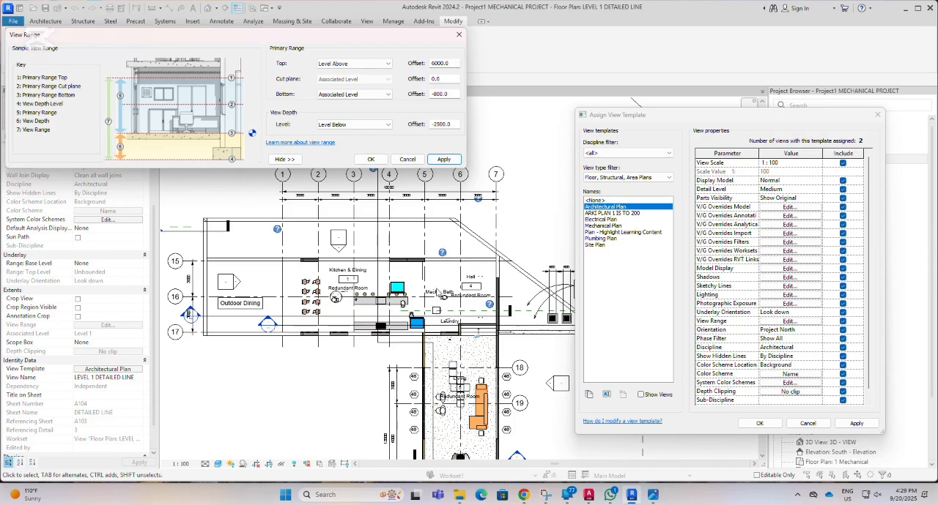
Set the Cut plane offset back to 1000 and apply the view range.
drag(447, 77, 415, 80)
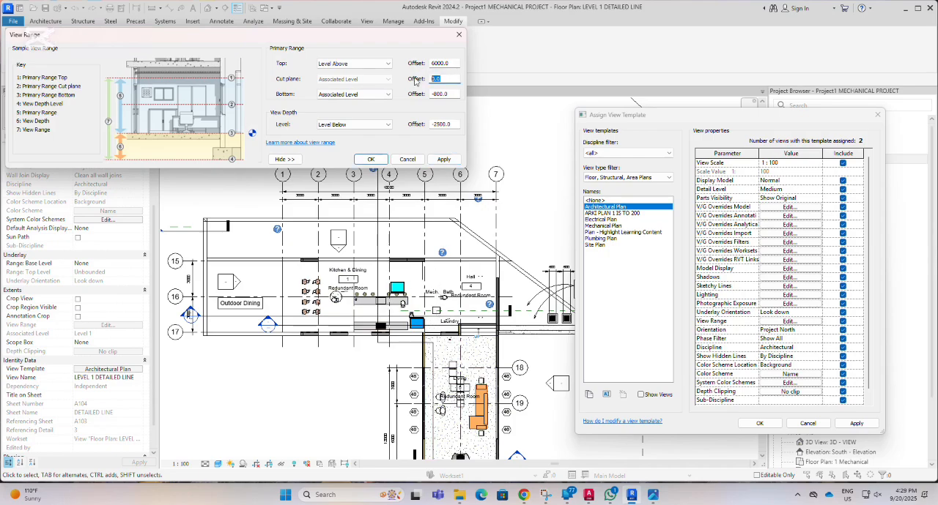
text(1000)
click(444, 160)
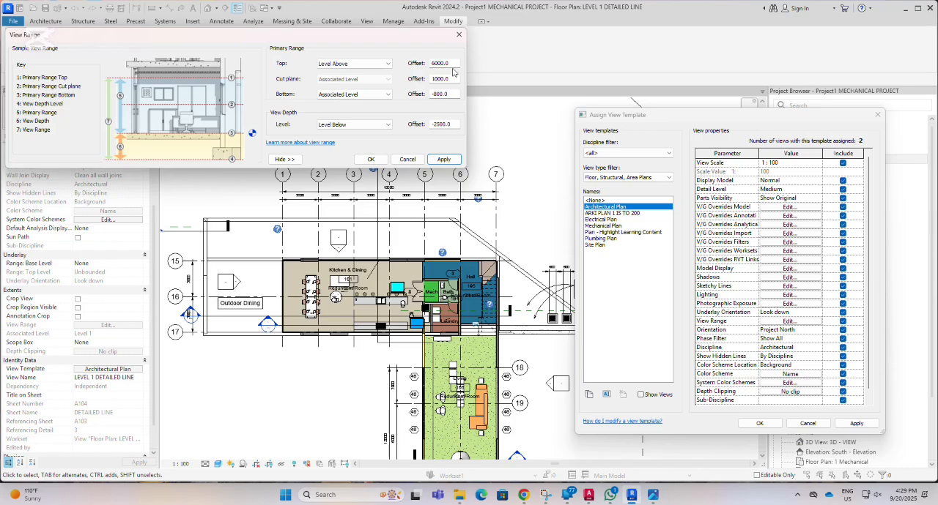
Set the Cut plane offset to 3000 and apply it to the plan view.
drag(452, 80, 411, 82)
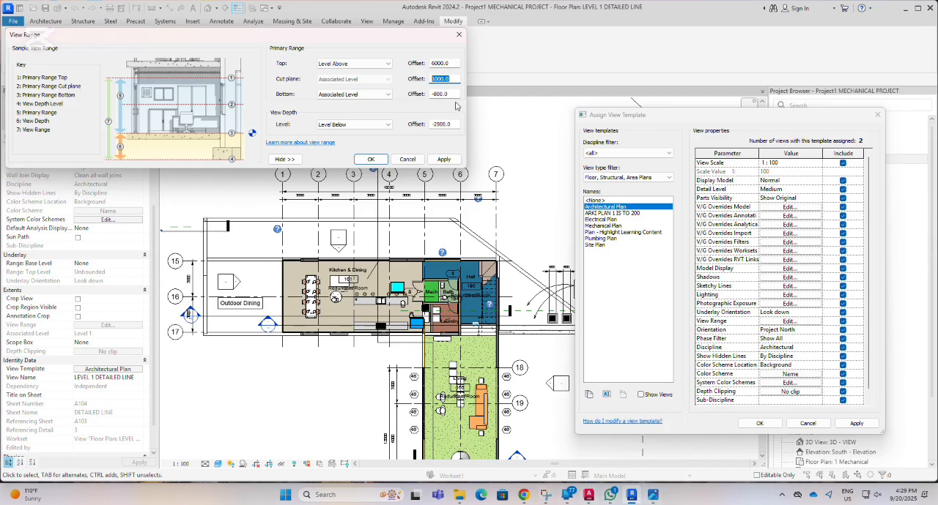
text(3000)
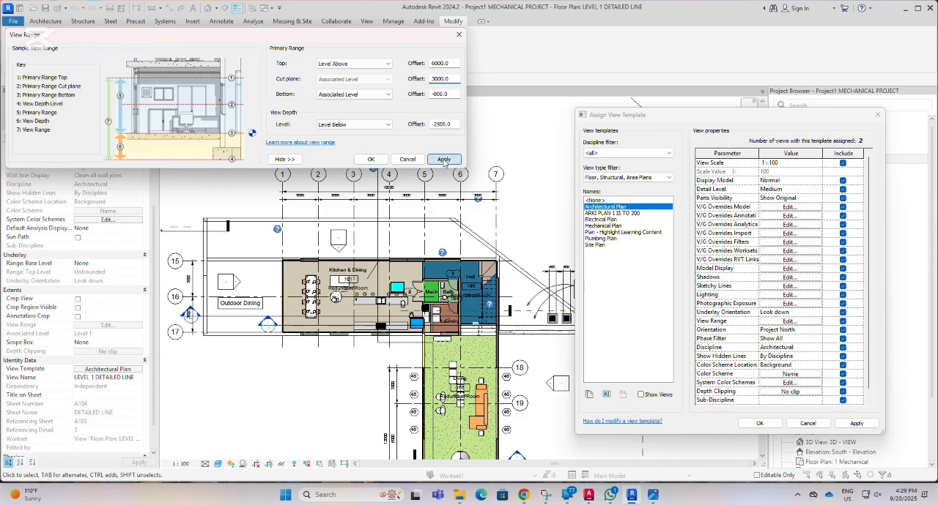
click(444, 159)
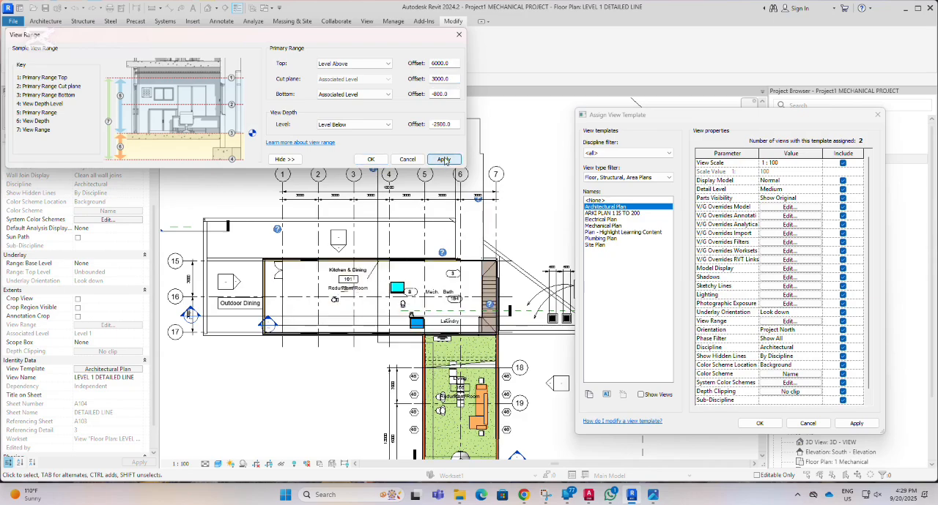
Raise the Cut plane offset to 4000 and apply the view range.
double_click(451, 79)
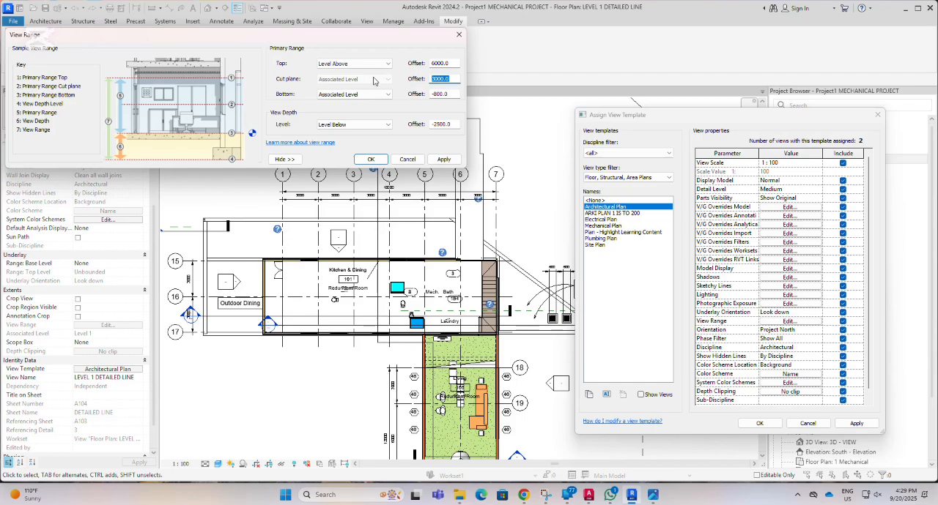
text(4000)
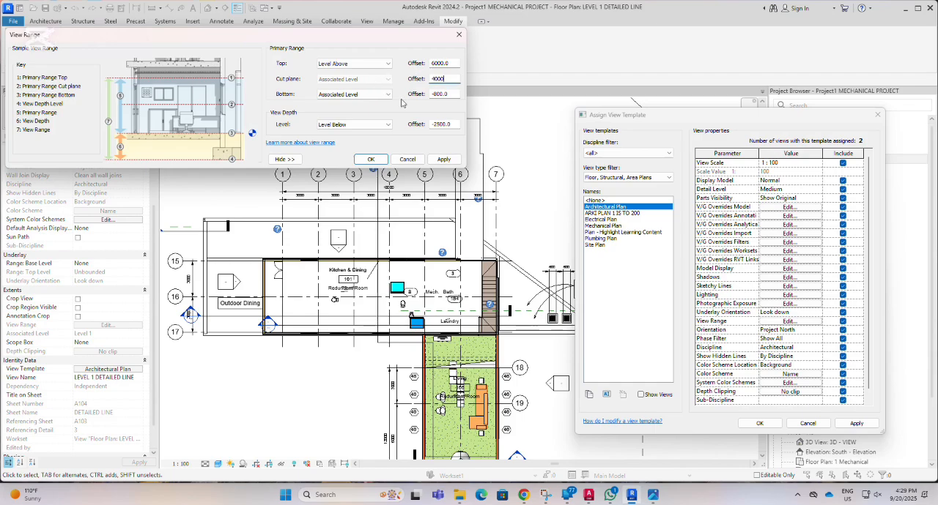
click(443, 160)
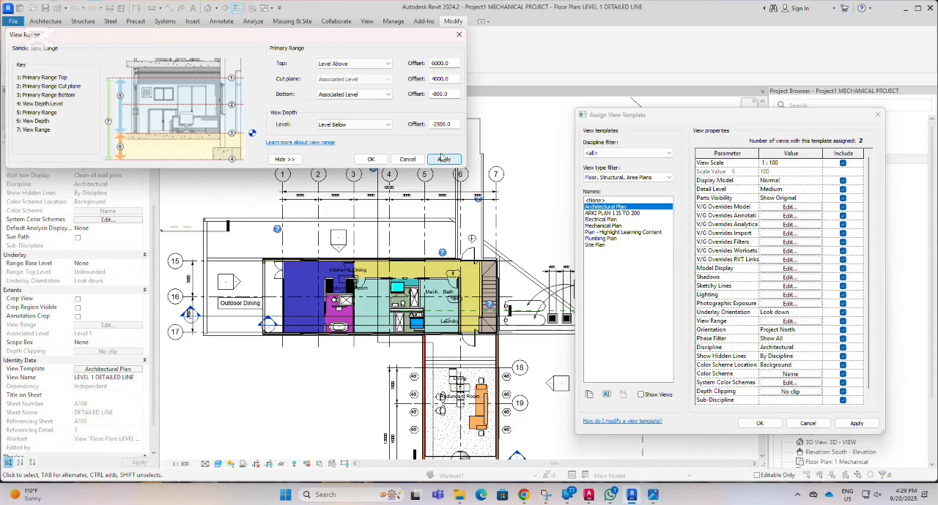
Raise the Cut plane offset to 5000 and apply the view range.
click(453, 77)
drag(452, 78, 414, 83)
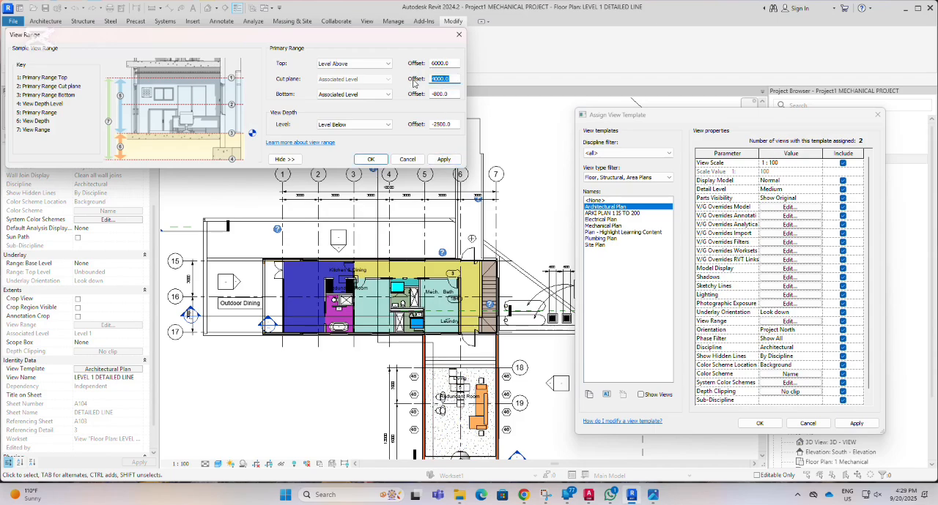
text(5)
click(444, 159)
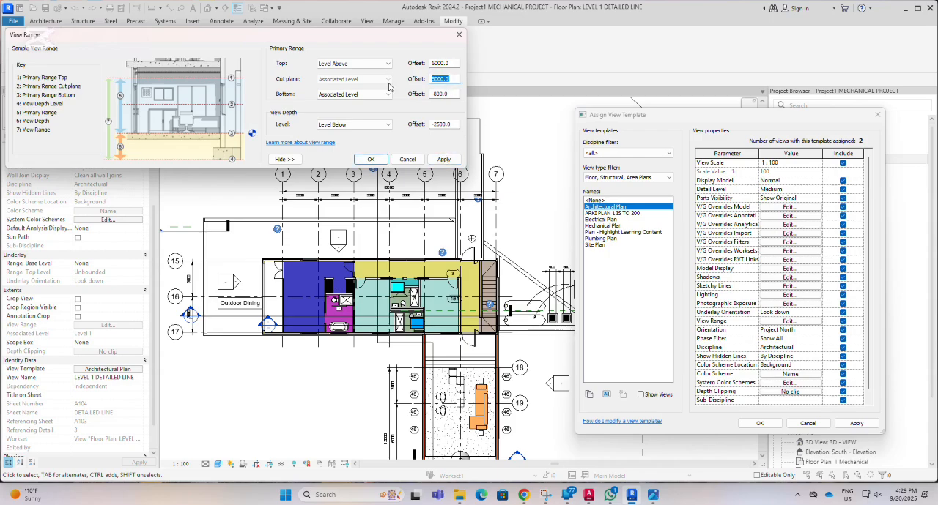
Raise the Cut plane offset to 6000 and apply the view range.
text(6000)
click(443, 160)
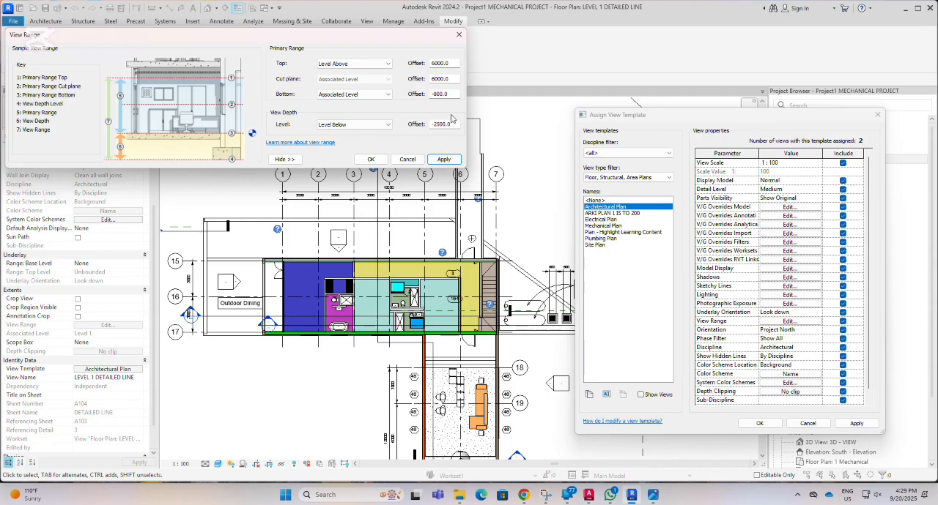
Set both the Top and Cut plane offsets of the primary range to 7000 and apply the view range.
drag(453, 64, 406, 64)
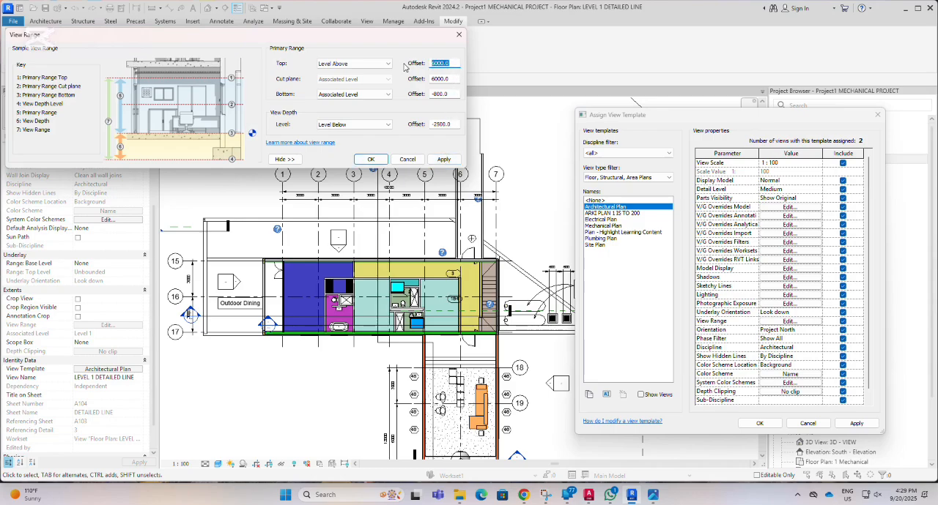
text(7)
drag(448, 78, 413, 81)
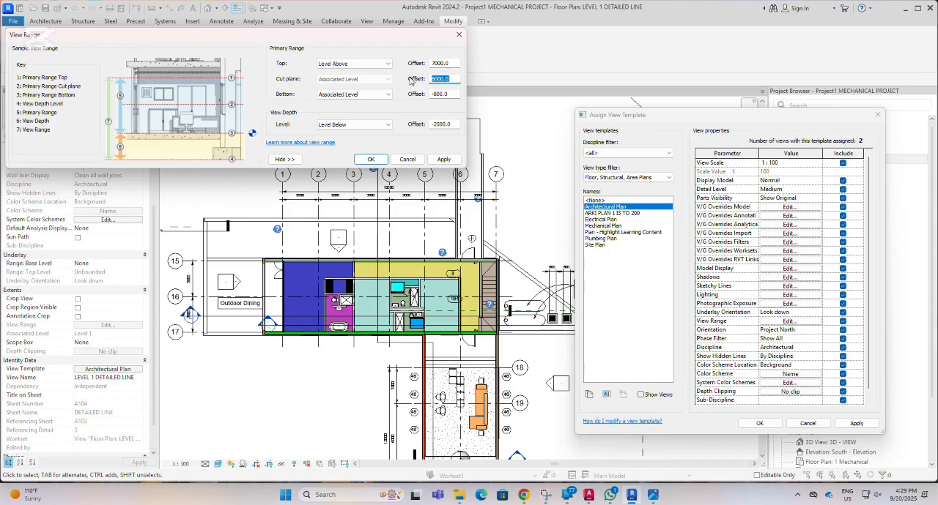
text(70)
click(442, 160)
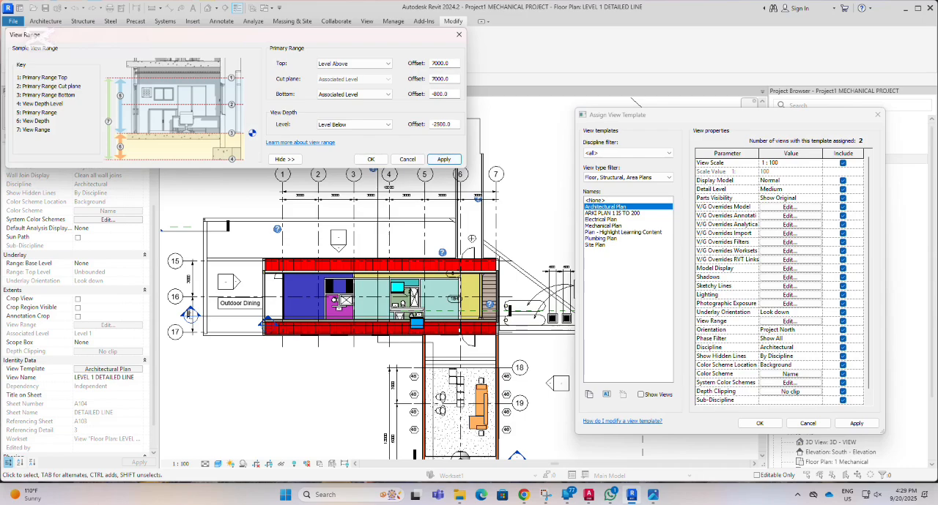
Check the roof heights in the view range image, and set the Top and Cut plane offsets to 7500 and apply them.
click(651, 498)
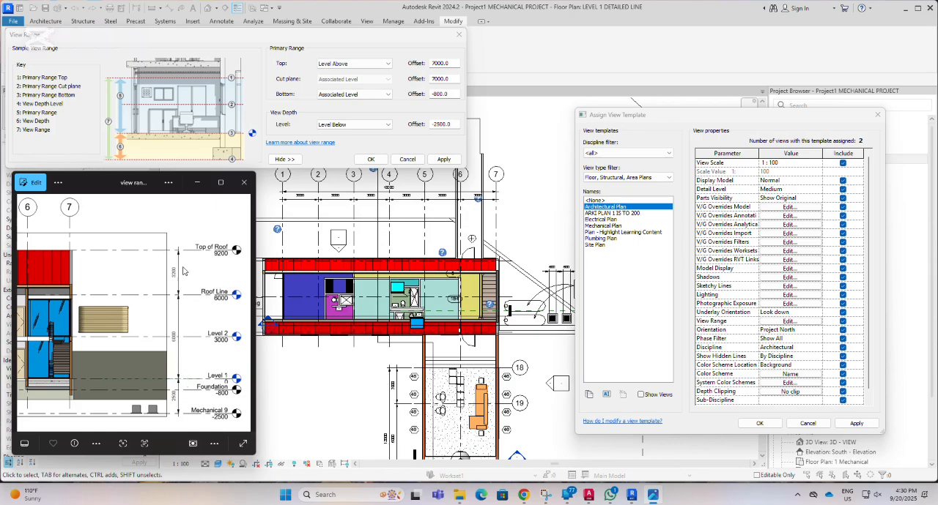
click(448, 63)
drag(450, 63, 426, 64)
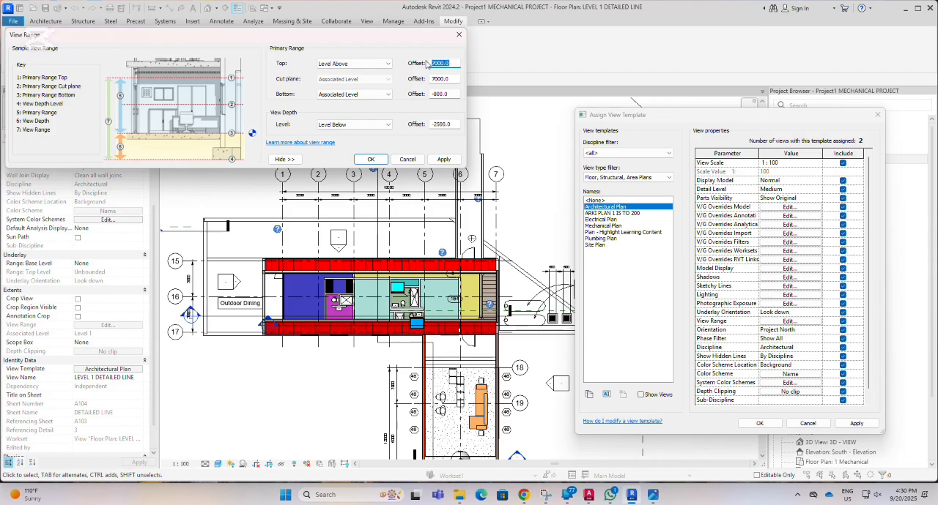
text(75)
drag(453, 79, 415, 81)
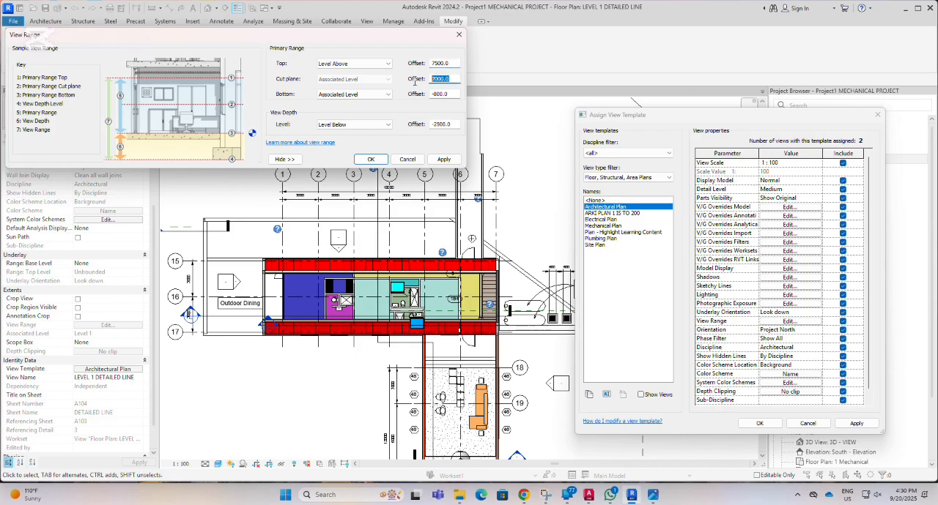
text(7500)
click(444, 160)
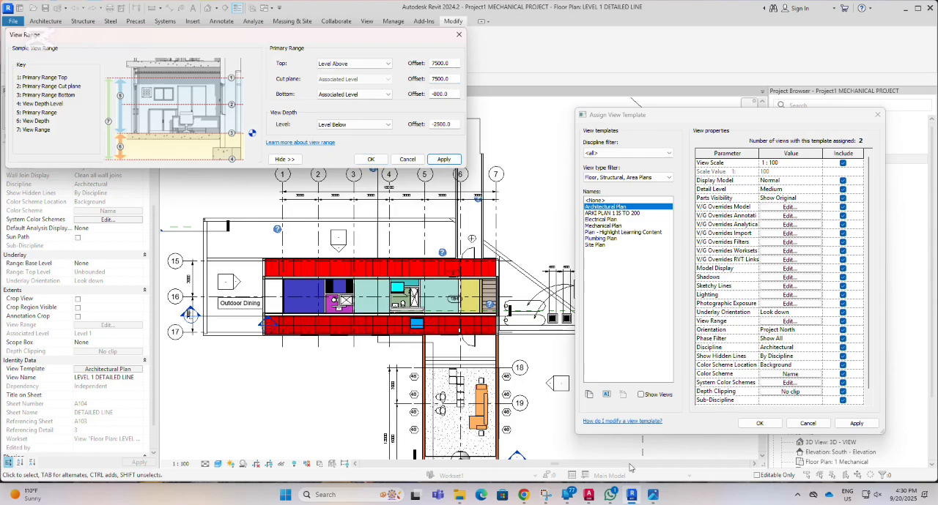
Check the level heights in the view range image, and set the Cut plane and Top offsets to 8000 and apply them.
click(652, 496)
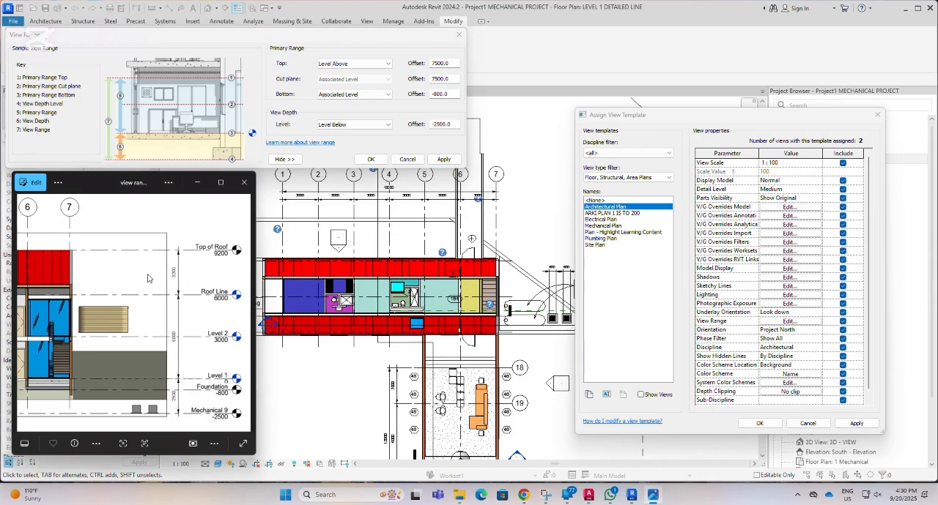
double_click(452, 80)
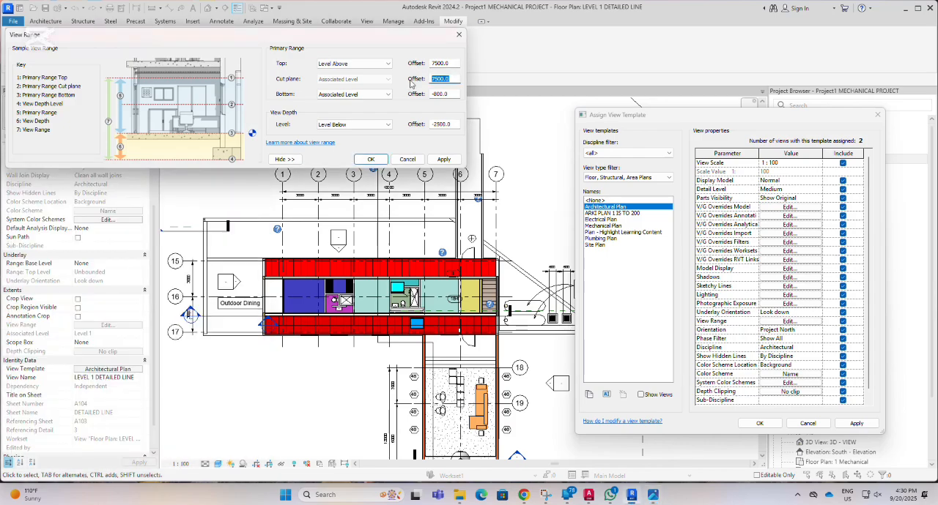
text(8)
double_click(450, 62)
text(8000)
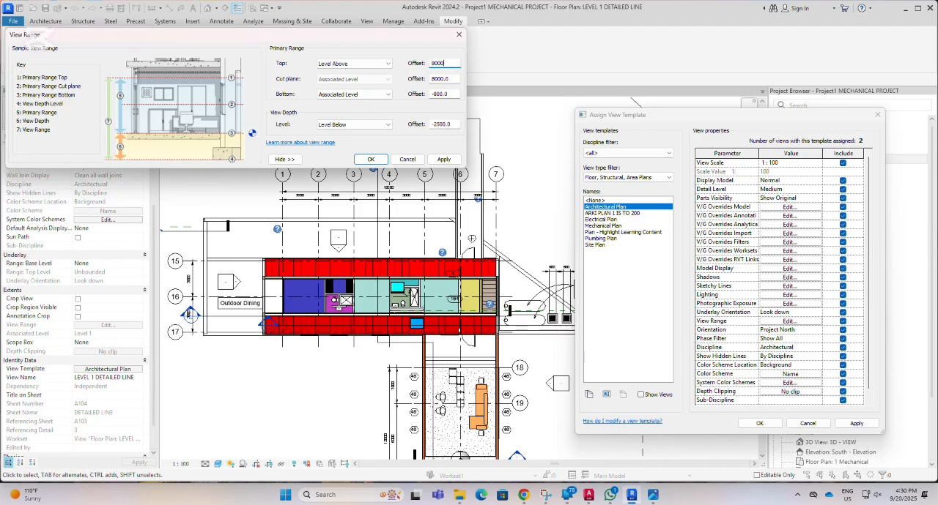
click(444, 160)
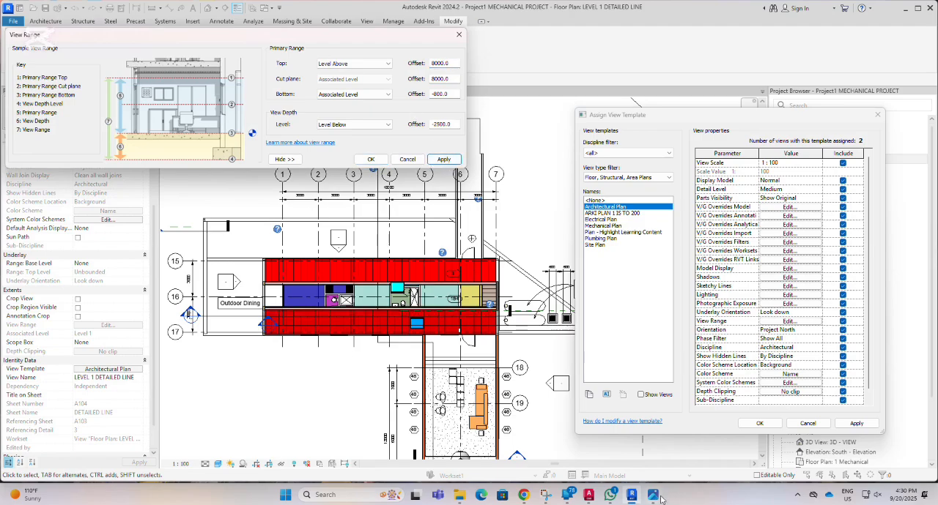
Consult the view range image again, set the Cut plane and Top offsets to 9000, and apply them to the Architectural Plan template.
click(652, 496)
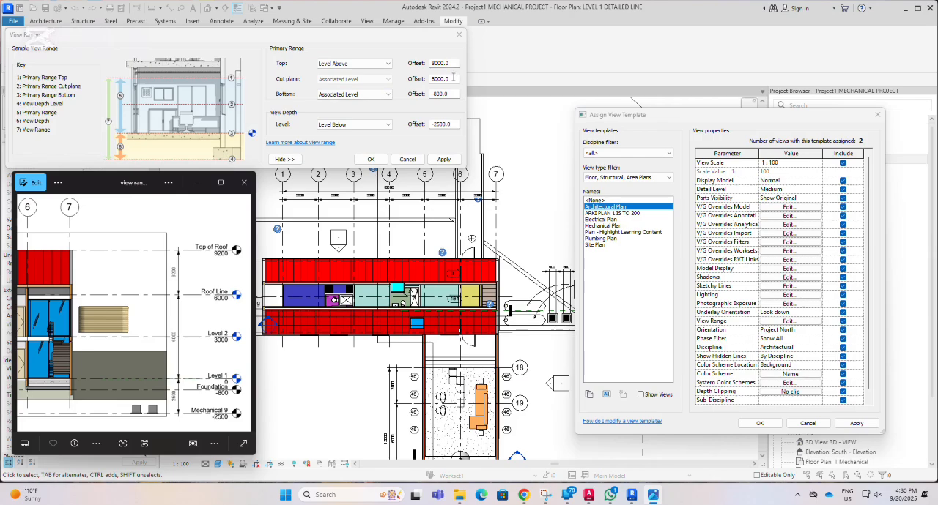
click(452, 78)
drag(453, 77, 429, 78)
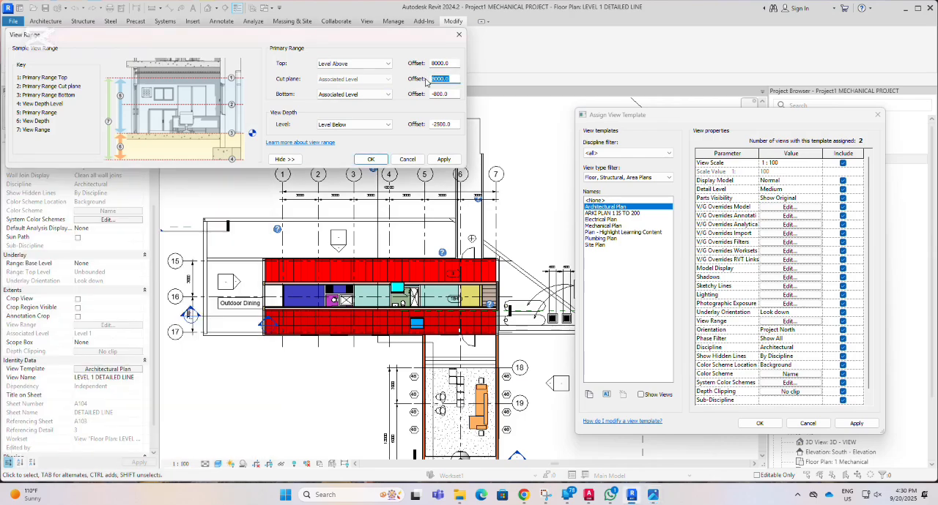
text(90)
drag(452, 64, 409, 71)
text(900)
click(443, 160)
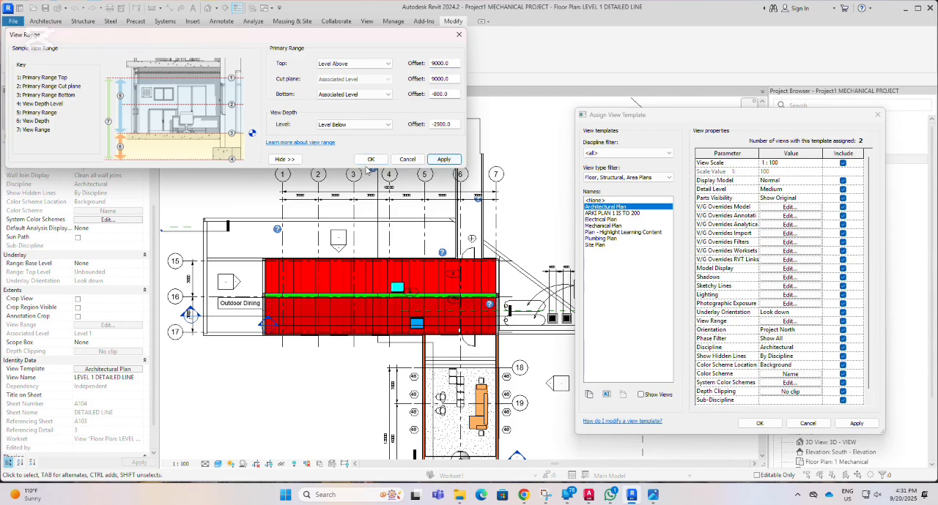
click(371, 160)
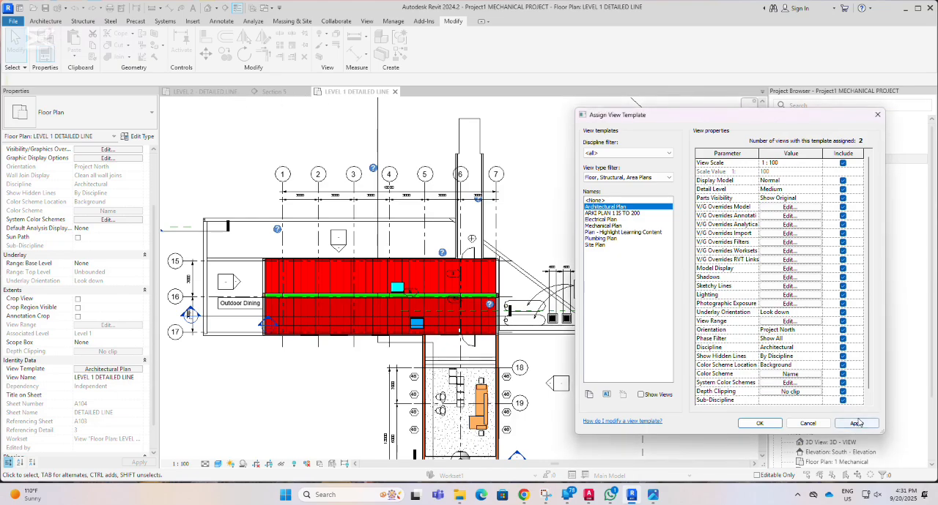
click(852, 424)
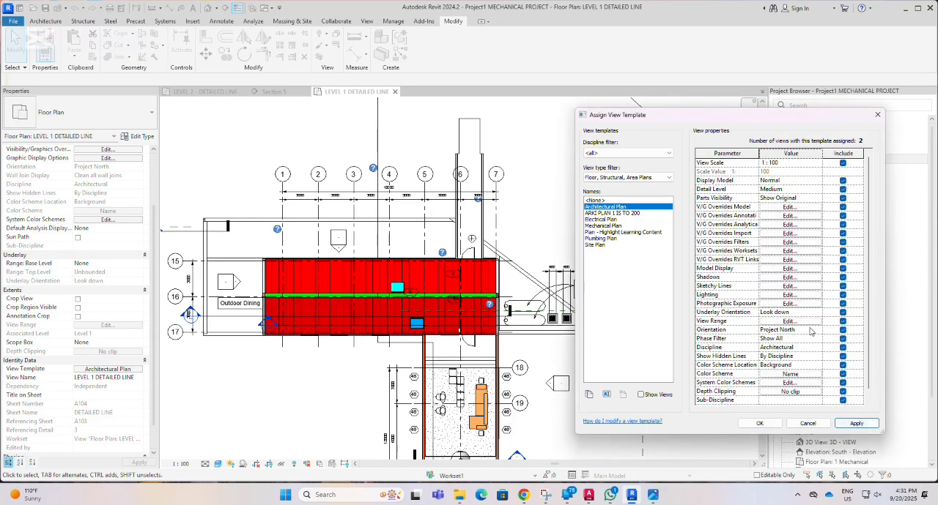
Review the Architectural Plan template's view range, and apply and confirm the template for the Level 1 plan.
click(802, 322)
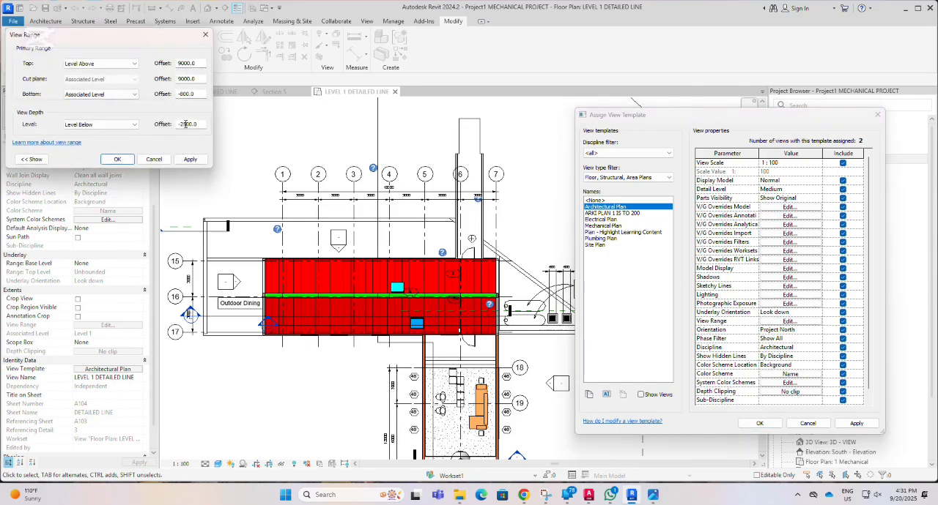
click(189, 163)
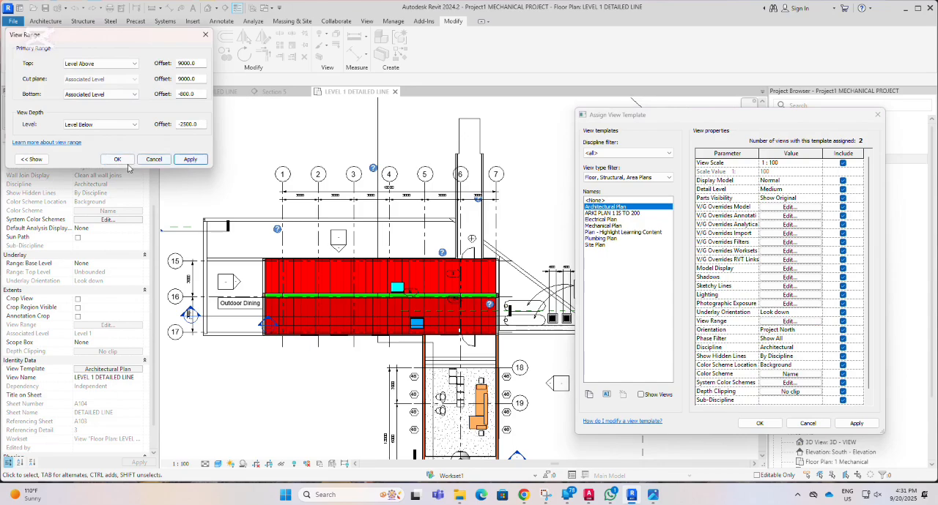
click(156, 162)
click(855, 424)
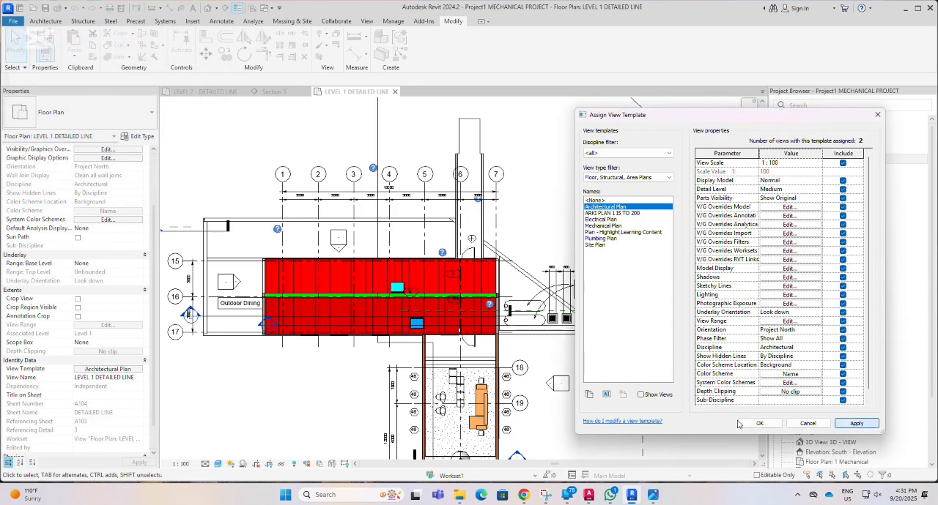
click(758, 425)
In the LEVEL 2 - DETAILED LINE plan, set the view depth level of its template's view range to Associated Level and apply it.
click(209, 93)
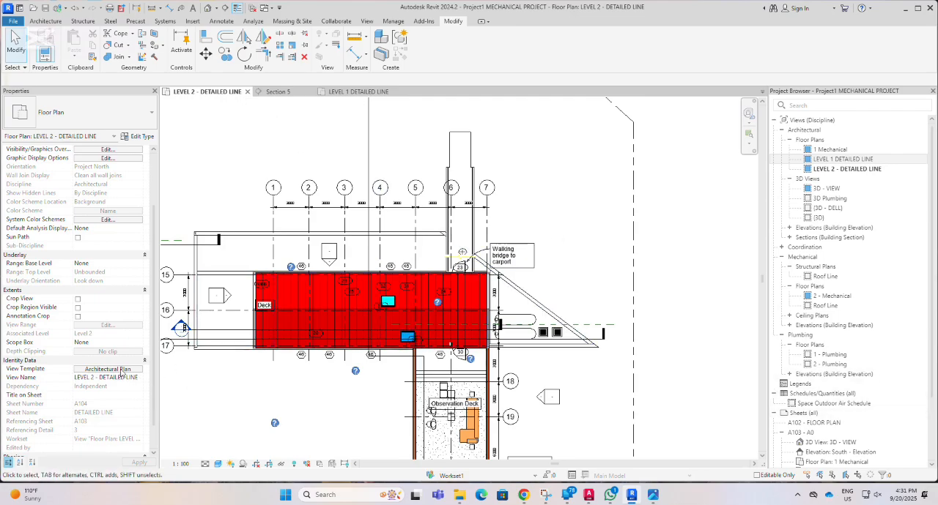
click(122, 370)
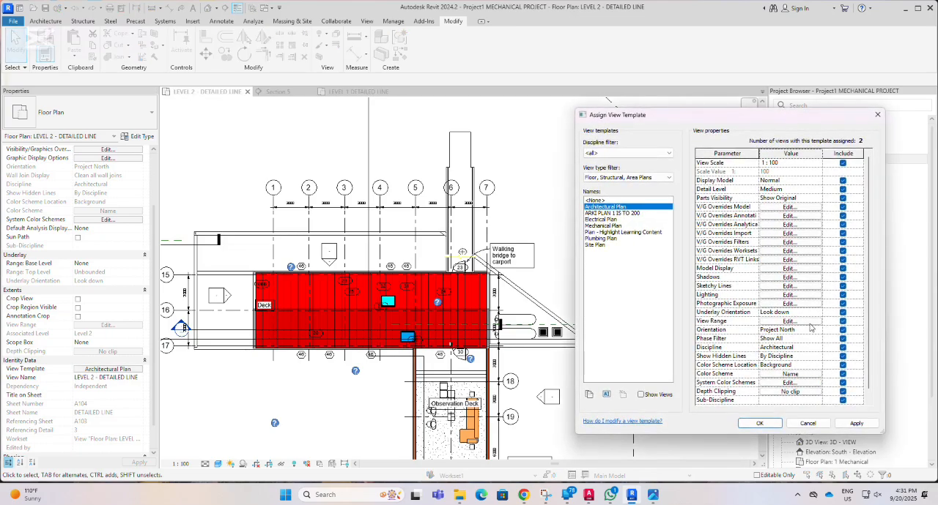
click(808, 322)
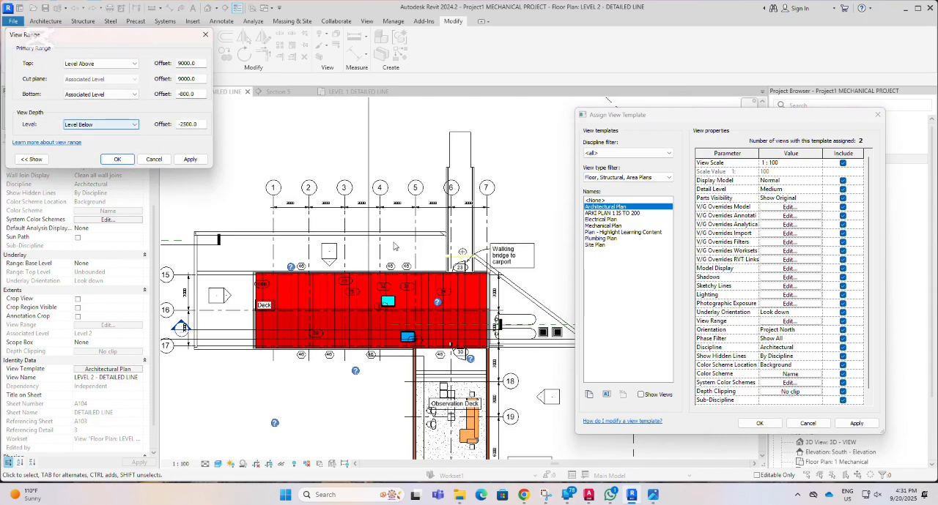
click(652, 496)
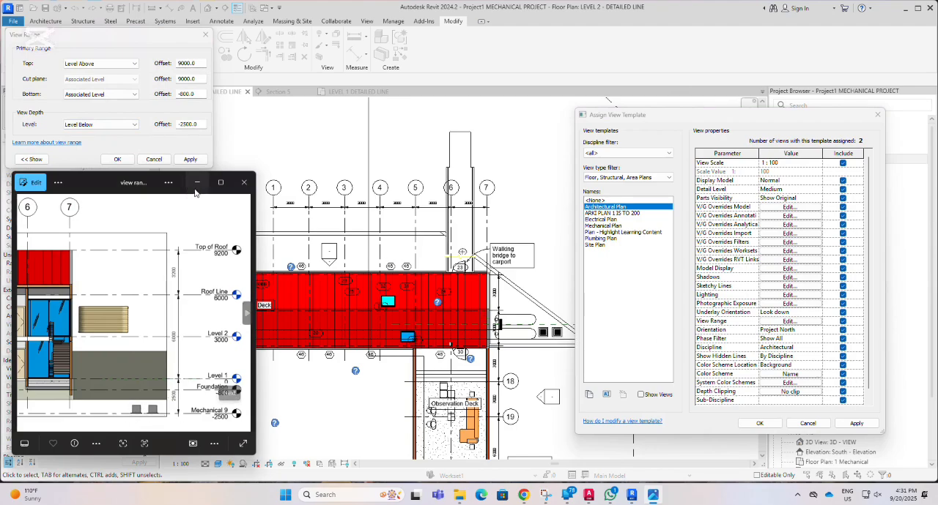
click(135, 125)
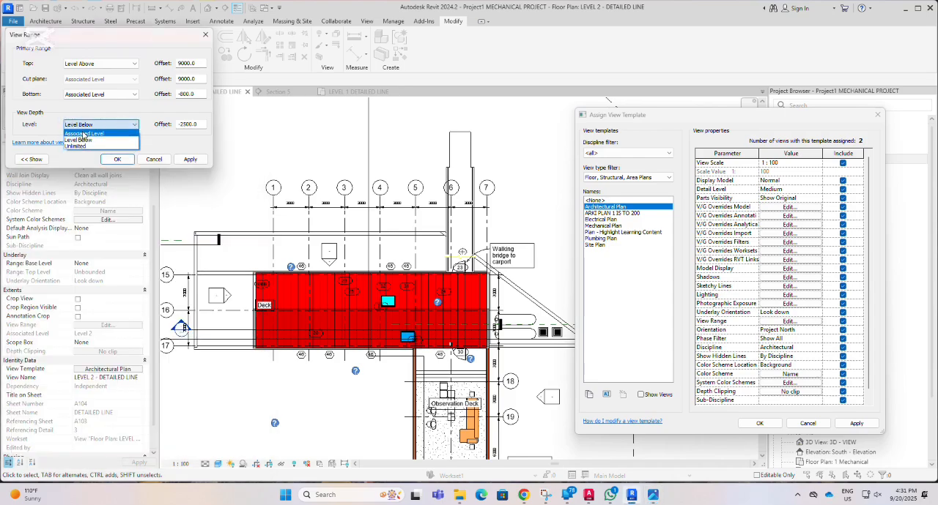
click(84, 133)
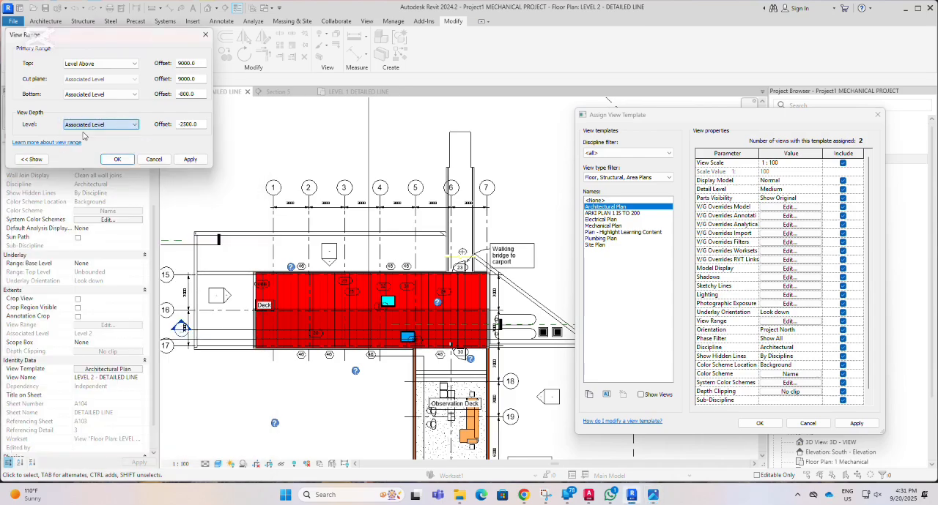
click(189, 161)
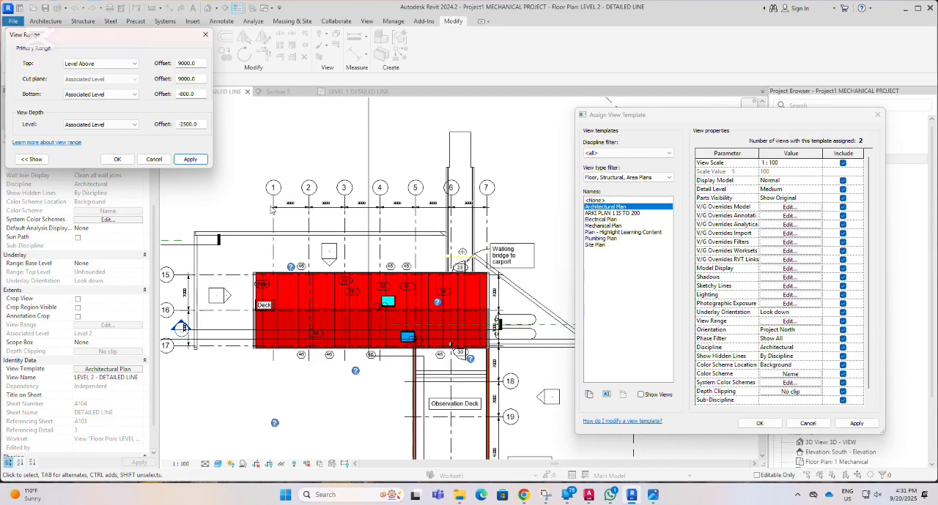
Show the sample view range illustration, check the level heights in the image, and set the view depth to Level Below and apply it.
click(129, 125)
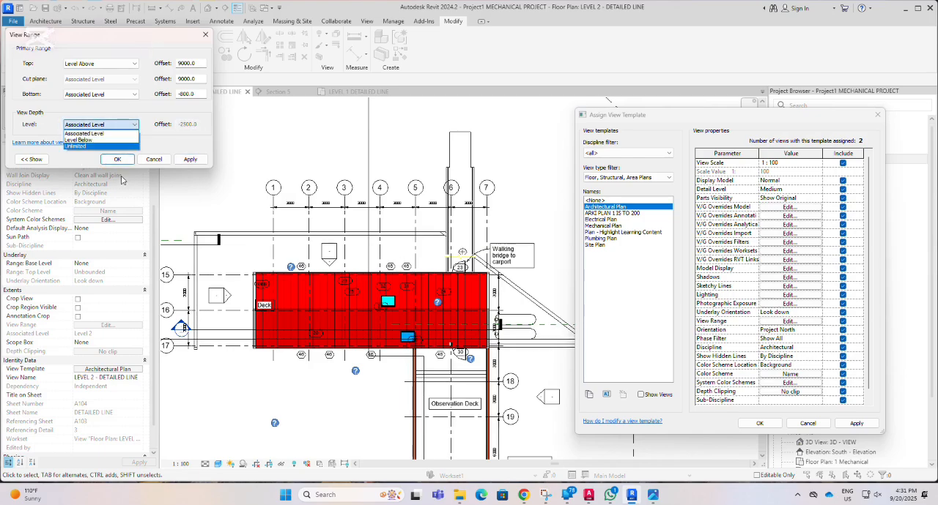
click(24, 163)
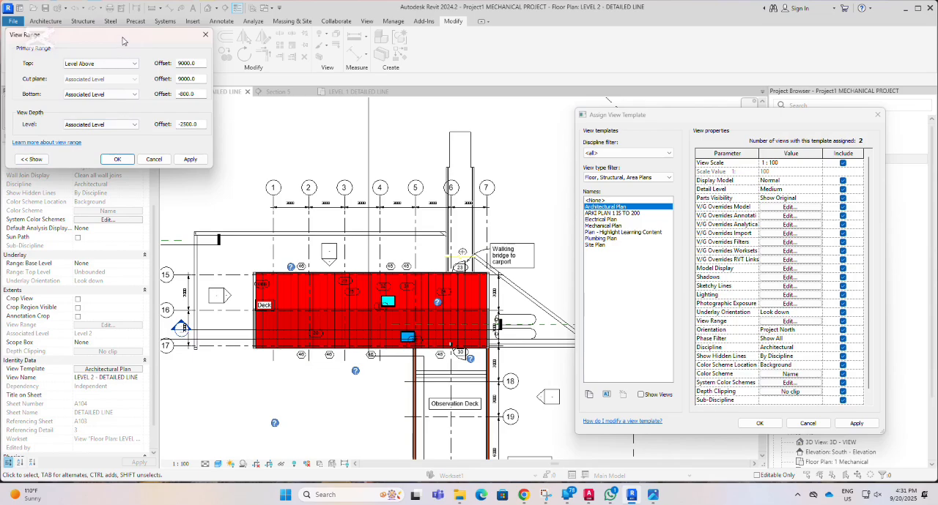
drag(118, 41, 344, 46)
click(182, 168)
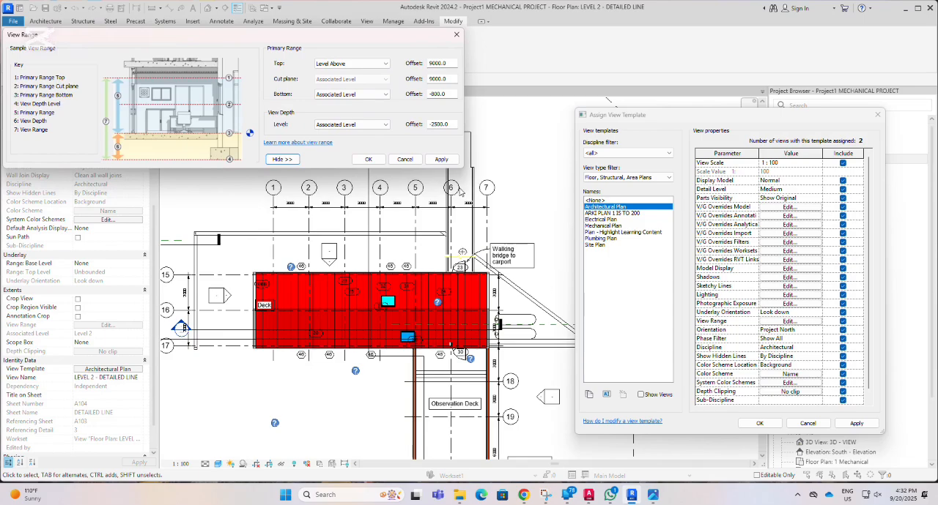
mouse_move(653, 495)
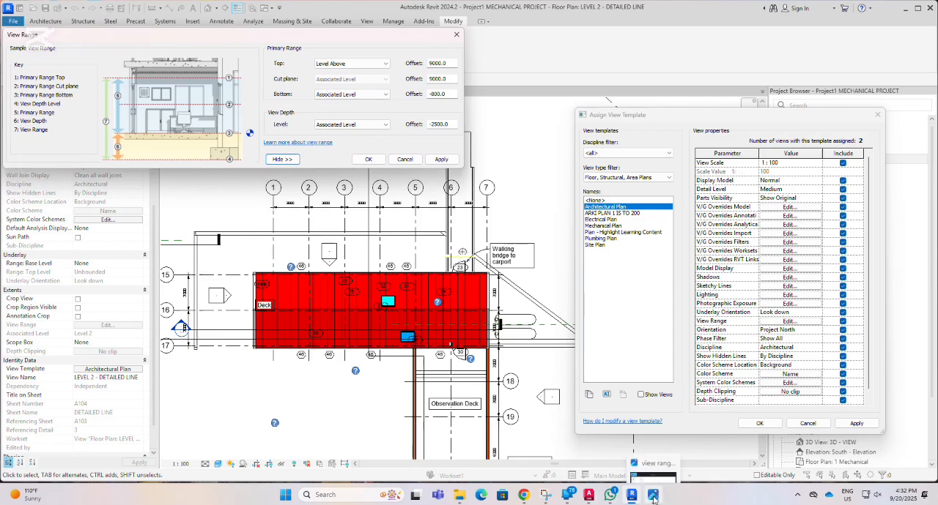
click(653, 440)
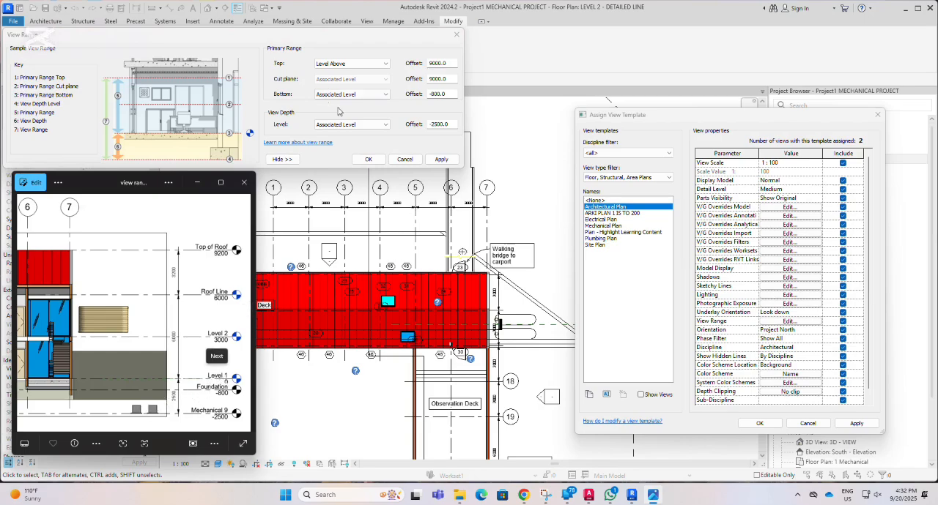
click(388, 125)
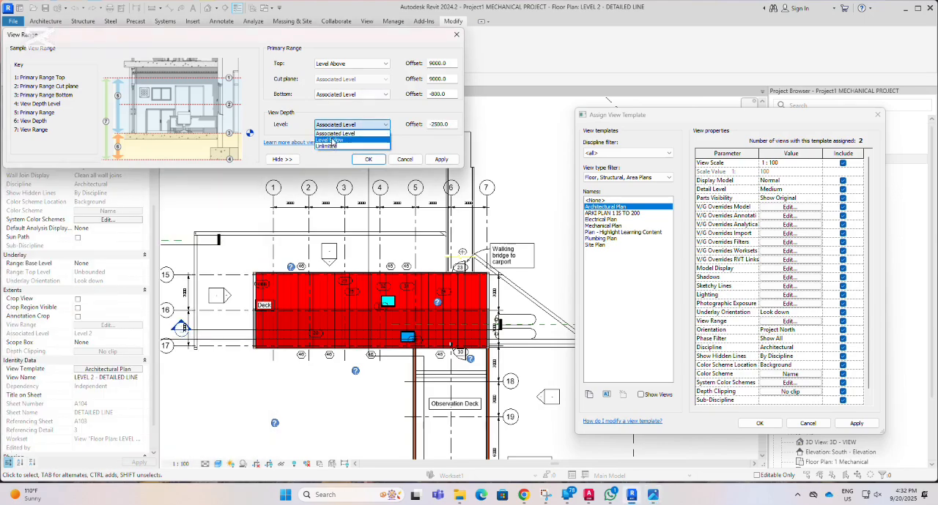
click(333, 140)
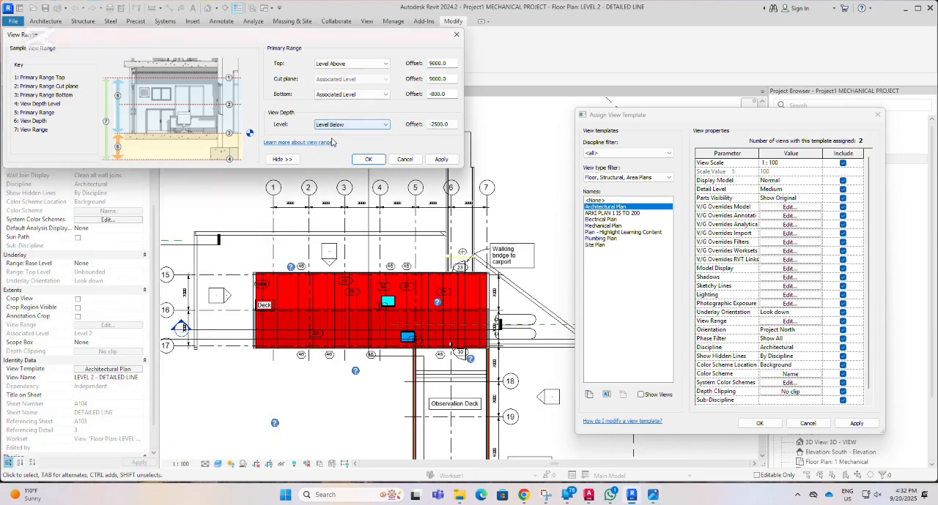
click(442, 160)
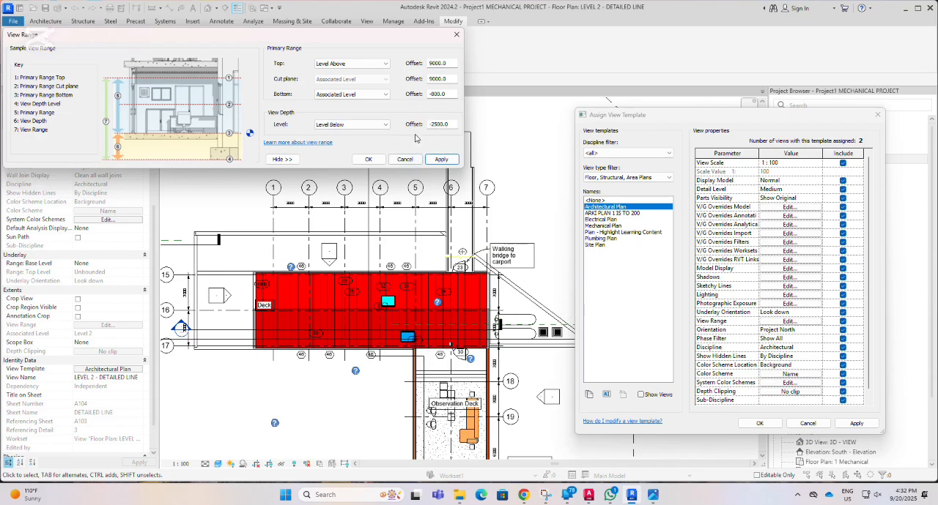
Switch the view depth level to Associated Level and back to Level Below, applying the view range each time.
click(356, 125)
click(345, 136)
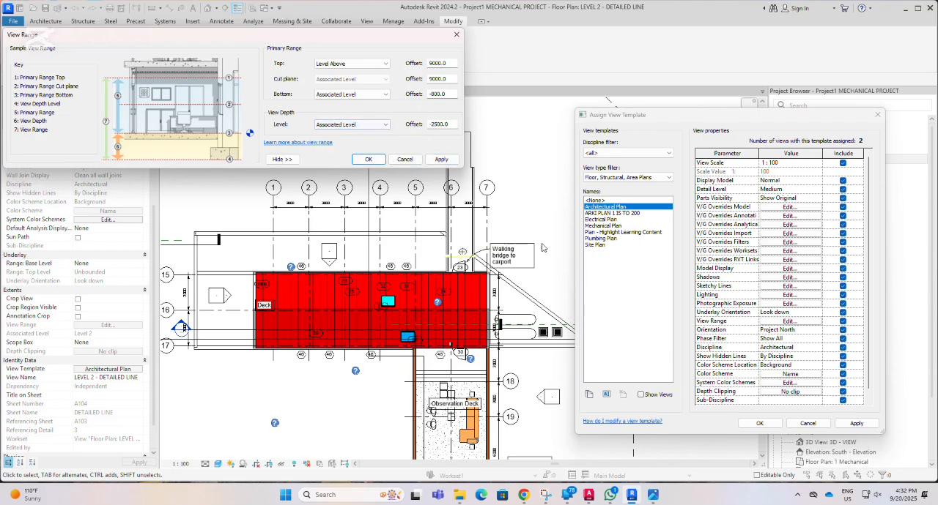
click(441, 159)
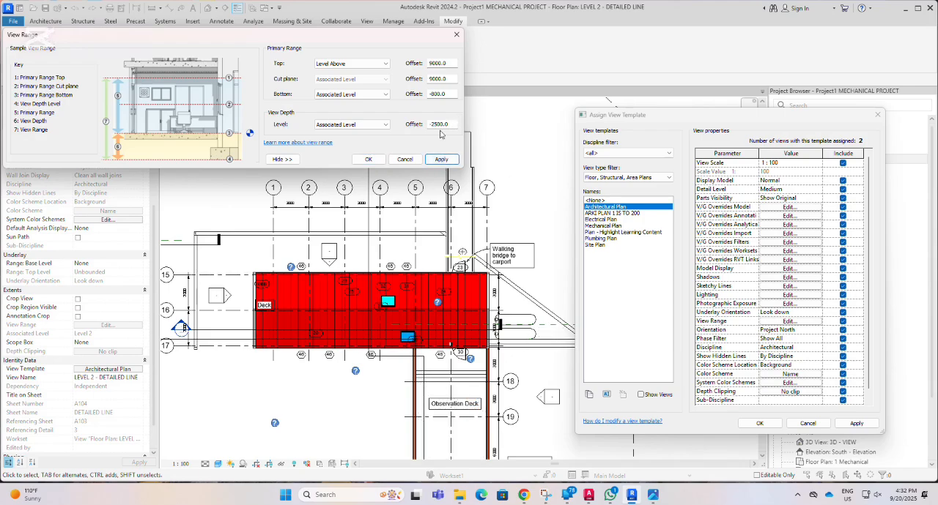
click(376, 126)
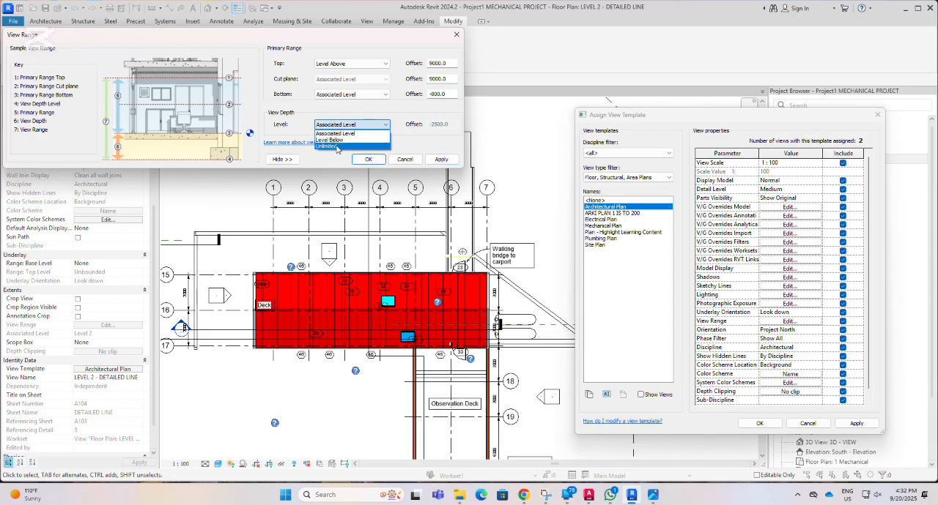
click(335, 140)
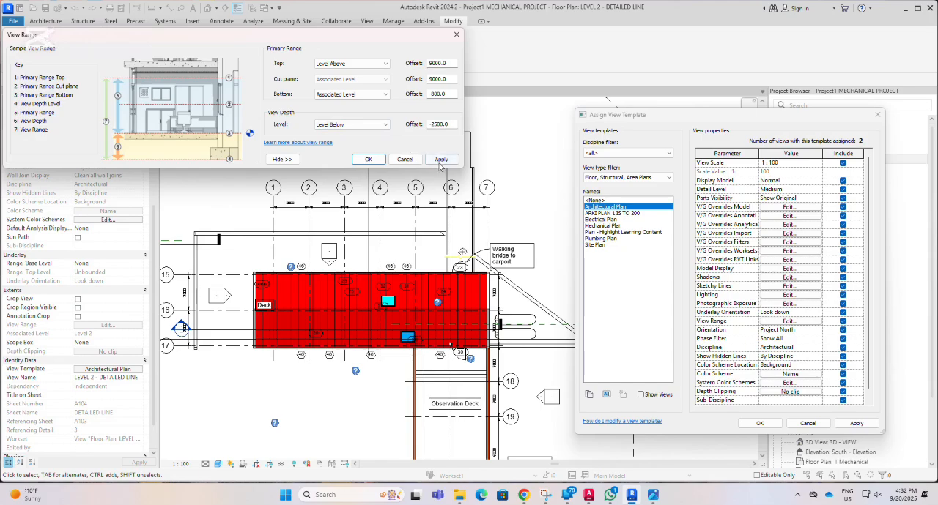
click(442, 160)
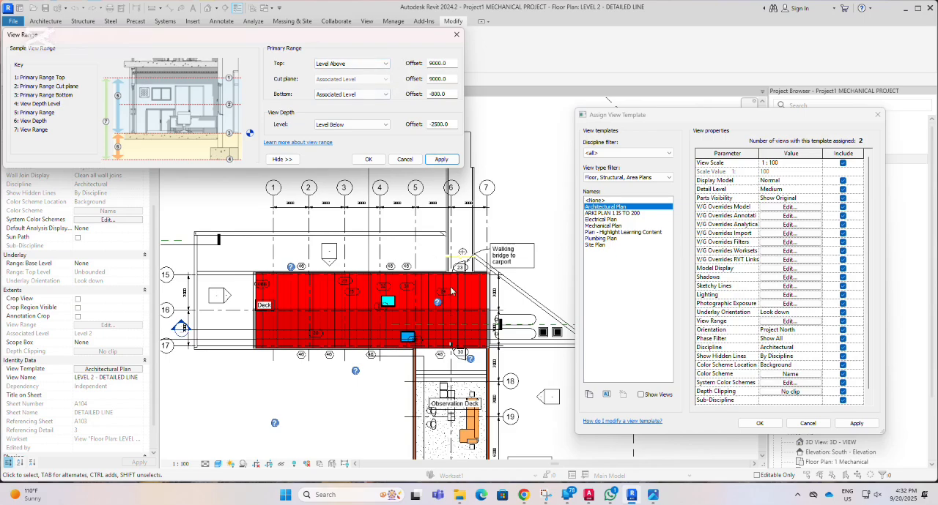
Set the cut plane offset and the top offset to 7500 in the template's view range and apply it.
double_click(439, 79)
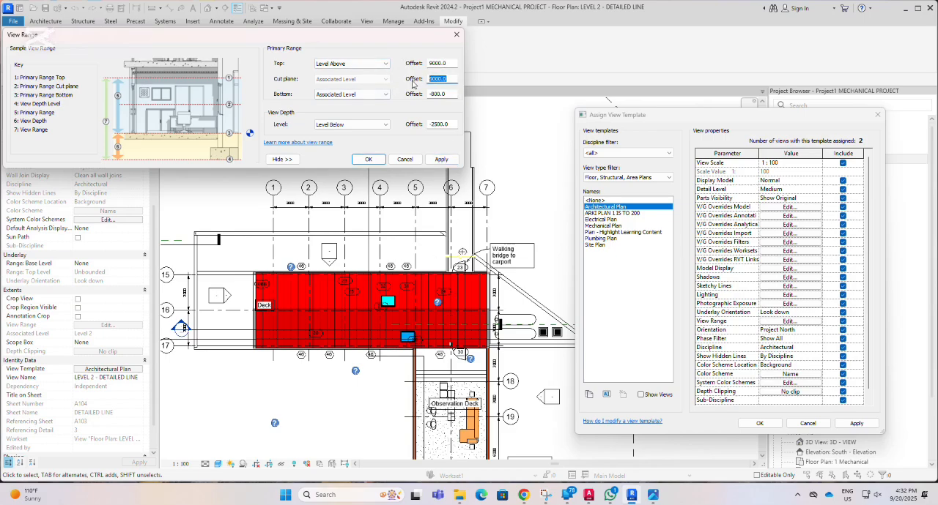
text(75)
double_click(449, 64)
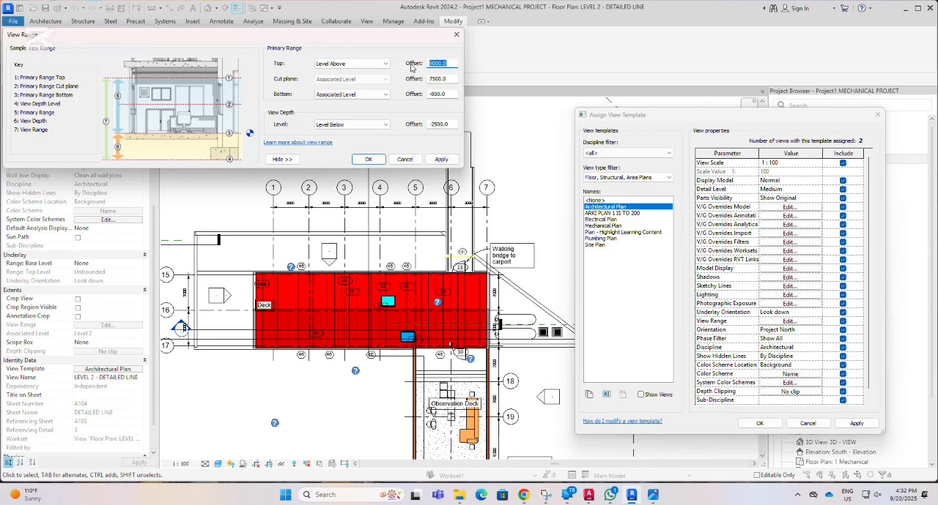
text(7500)
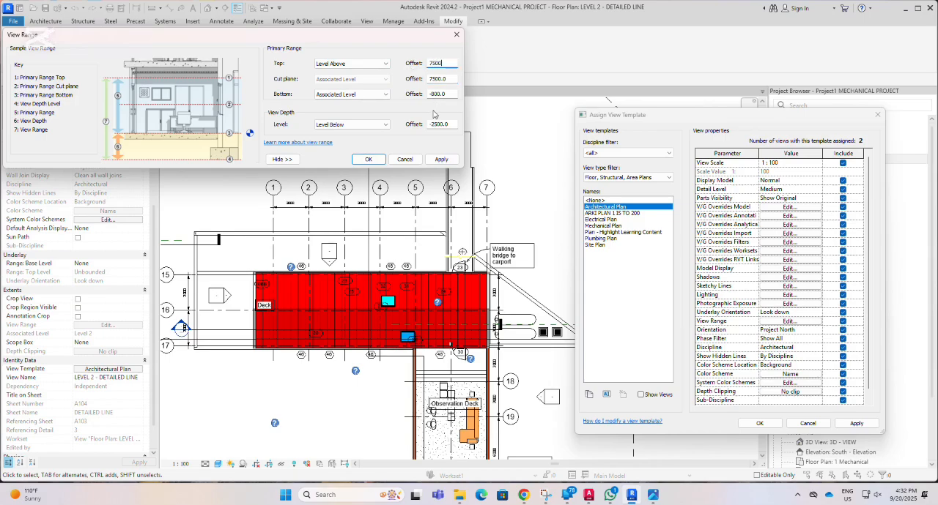
click(442, 160)
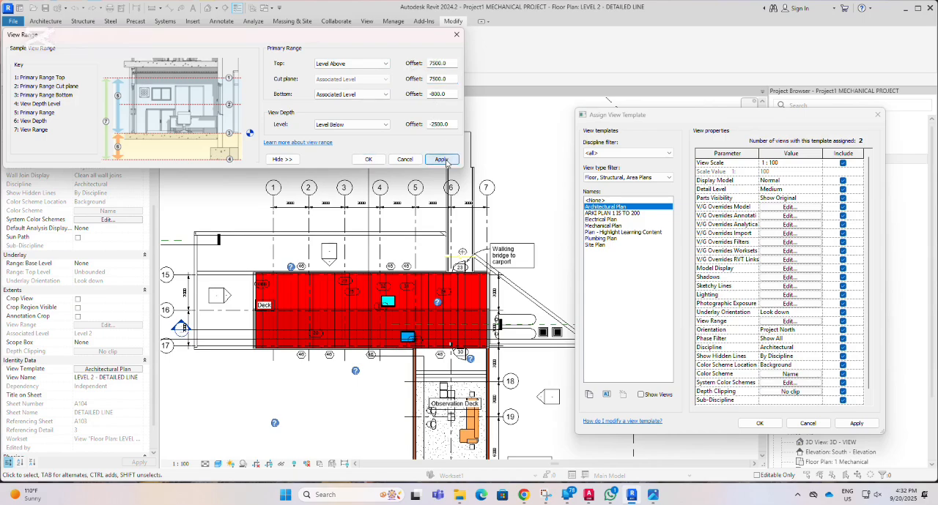
Set the top of the primary range to Associated Level and the cut plane offset to 5000, and apply the view range.
click(452, 78)
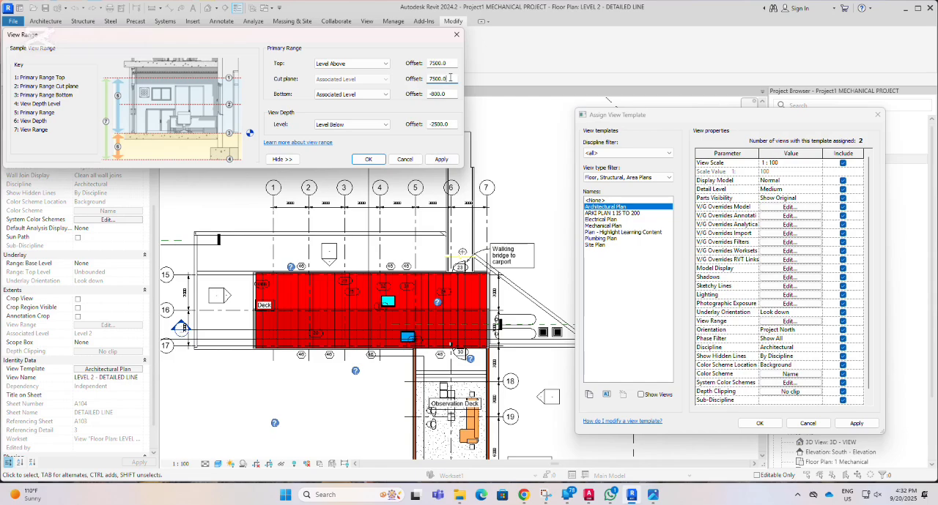
click(349, 64)
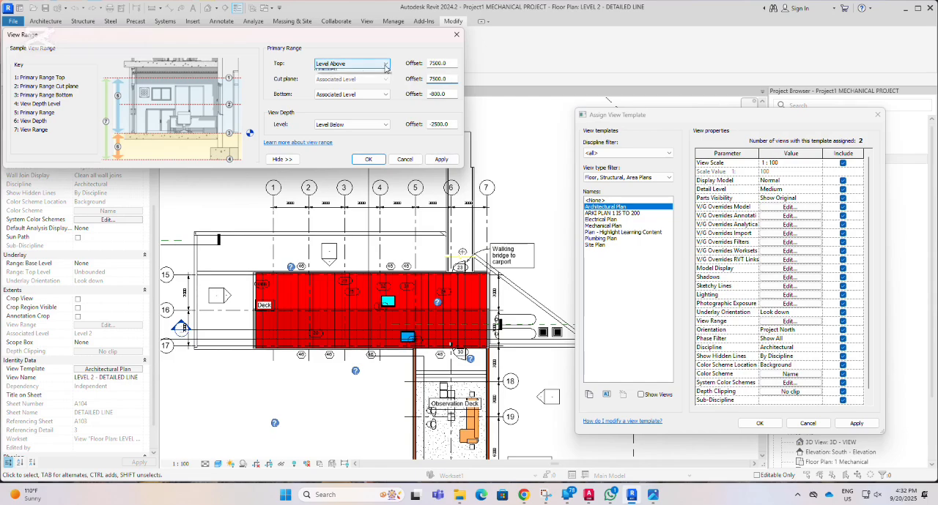
click(341, 75)
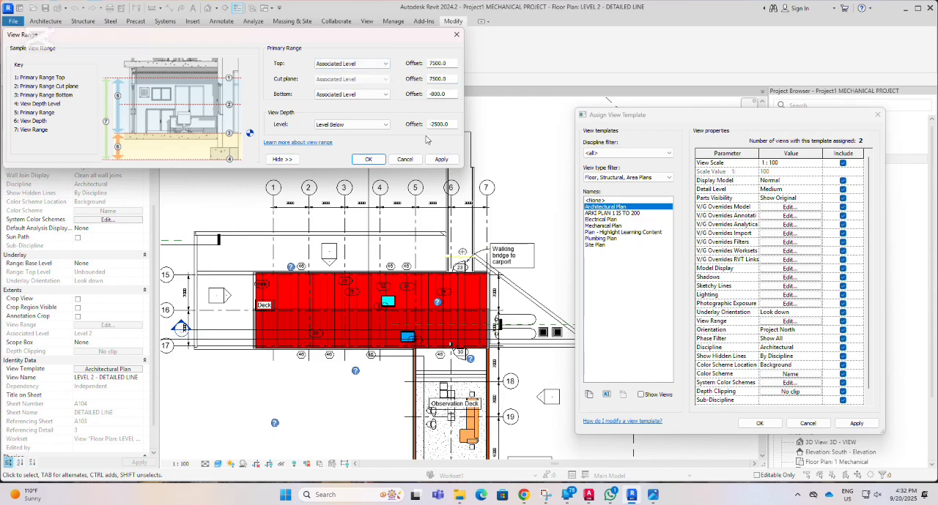
click(442, 160)
text(50)
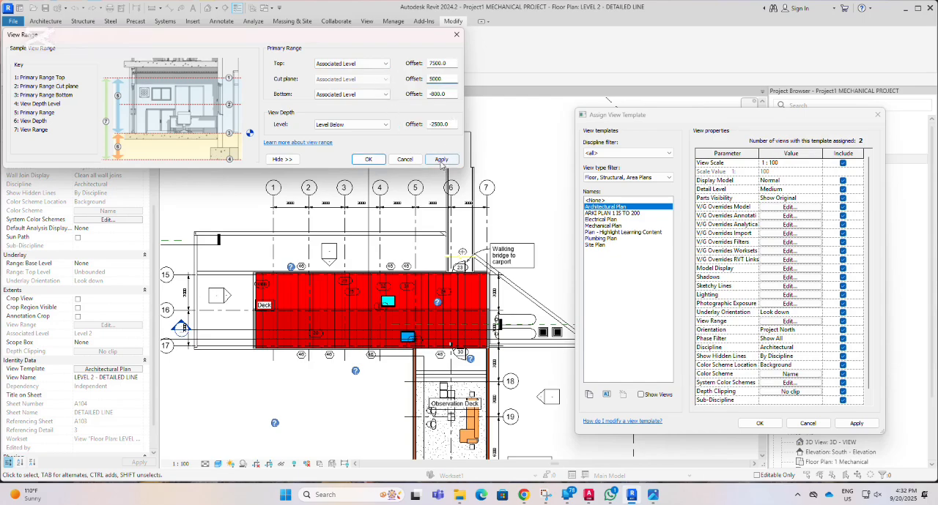
click(448, 160)
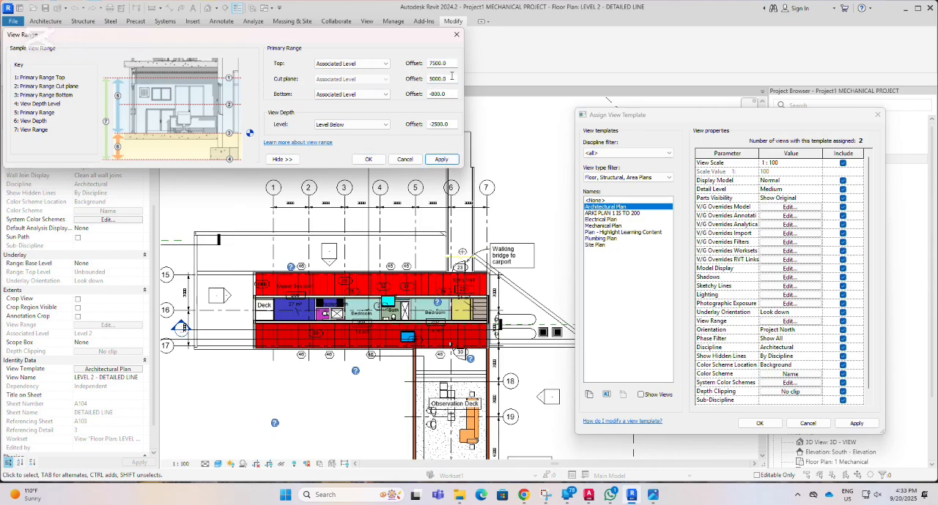
Lower the cut plane offset to 4000 and then to 3500, applying the view range each time.
drag(451, 76, 402, 82)
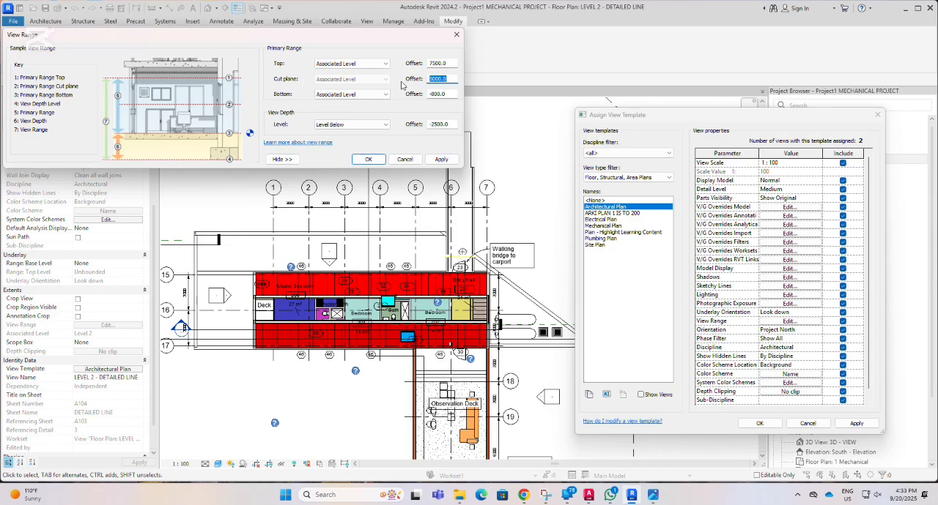
text(40)
click(441, 160)
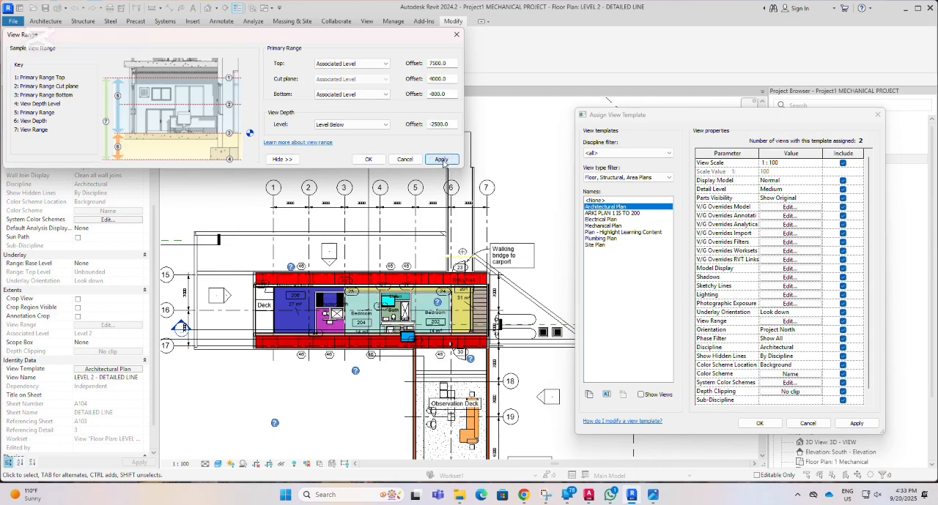
double_click(450, 78)
text(3500)
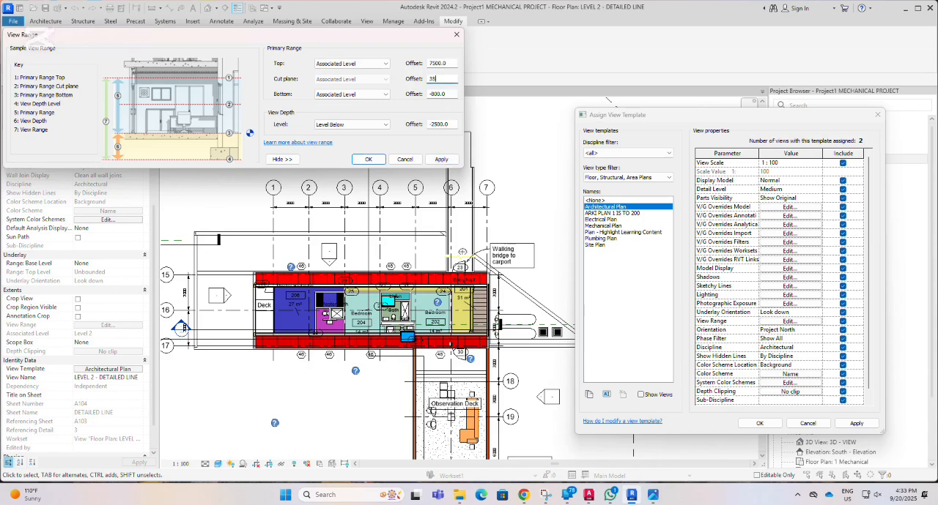
click(439, 161)
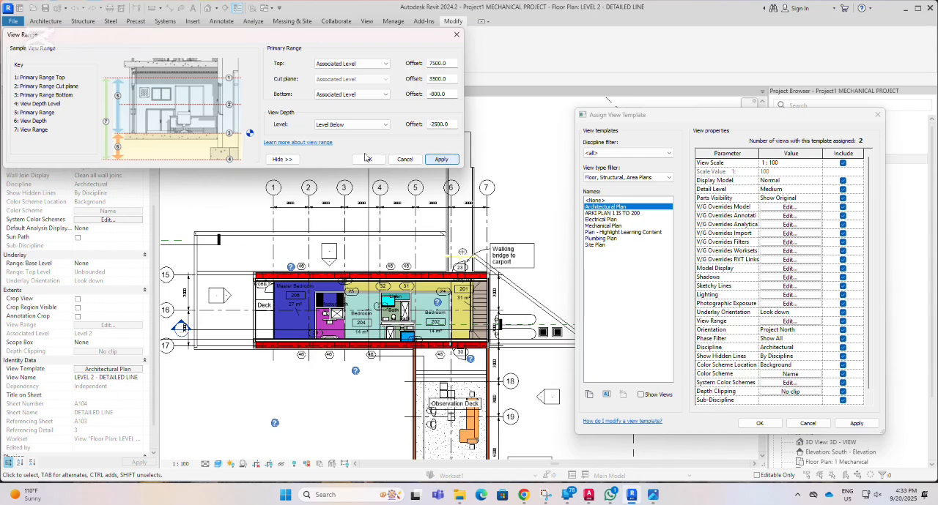
Check the level heights in the reference image, then set the cut plane offset to 3100 and apply it.
click(653, 499)
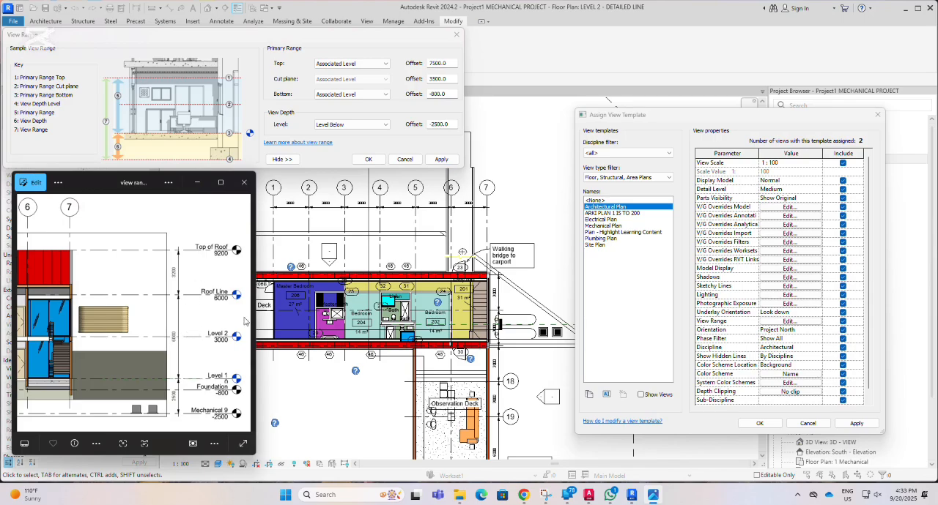
click(450, 78)
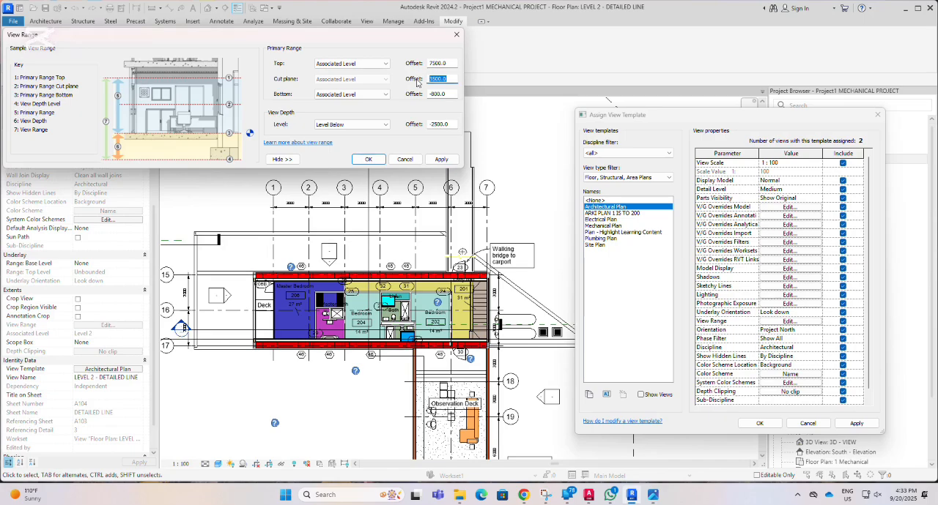
text(3)
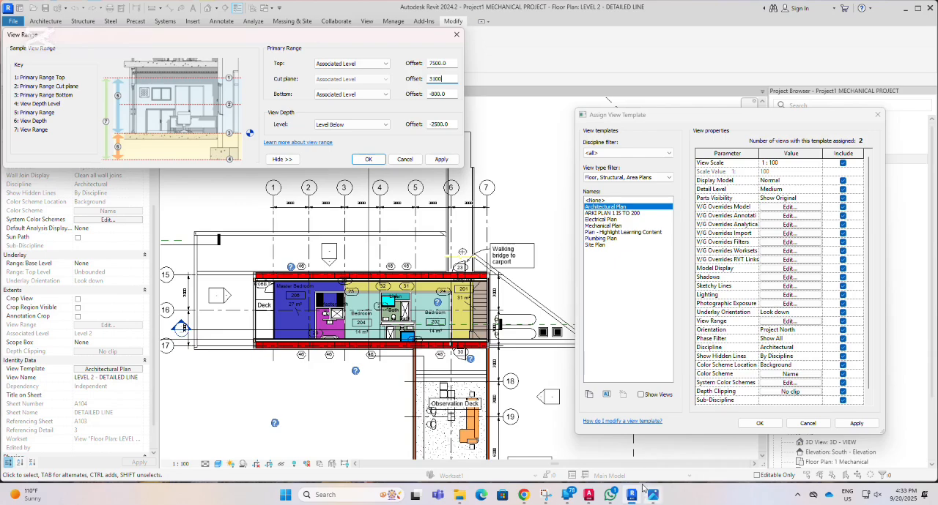
click(441, 159)
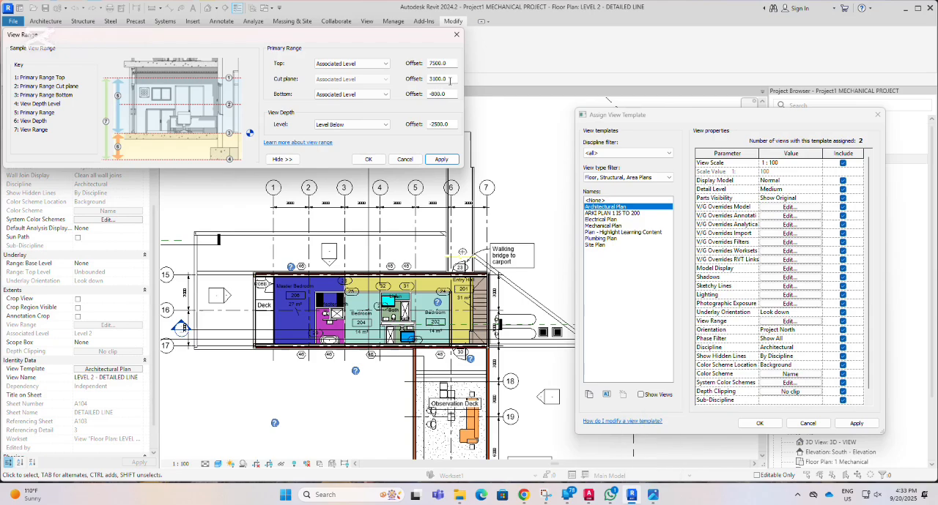
Set the cut plane offset to 3250, compare it with the level heights in the image, and raise it to 3500, applying each value.
drag(449, 79, 428, 79)
text(3250)
click(441, 159)
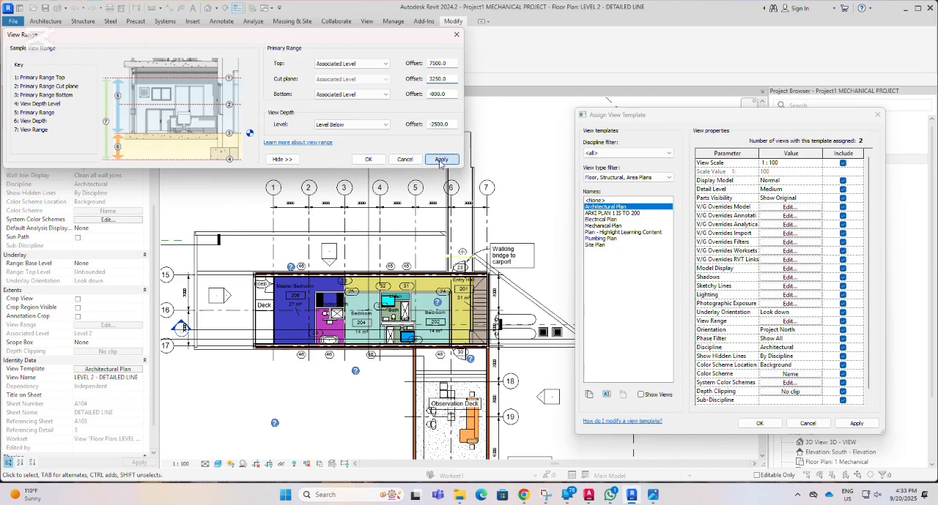
click(653, 496)
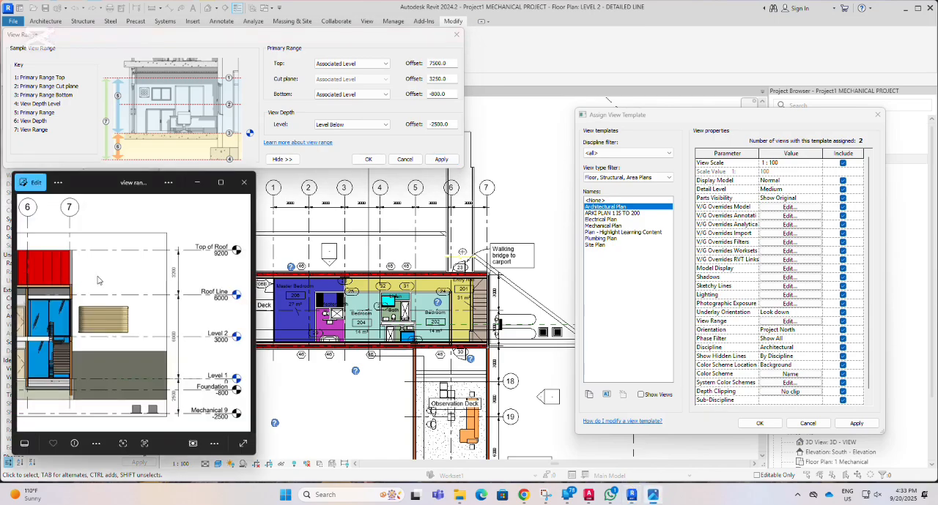
click(450, 78)
drag(451, 78, 424, 82)
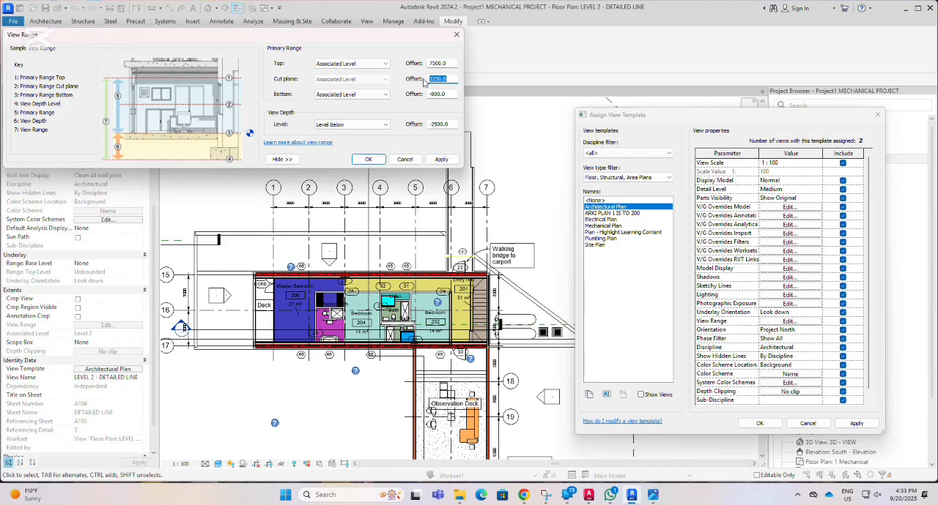
text(3)
click(441, 160)
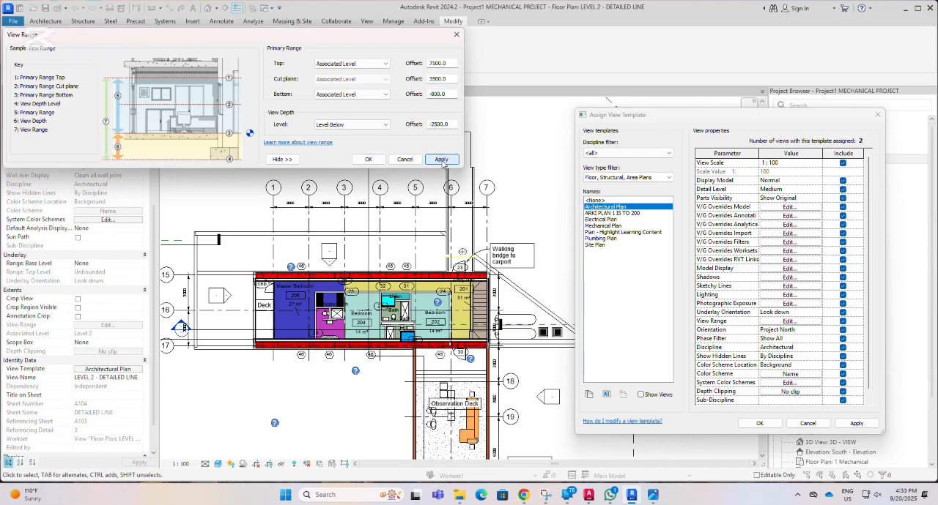
Set the cut plane offset to 4500, apply it, and compare it with the level heights in the image.
drag(450, 78, 402, 85)
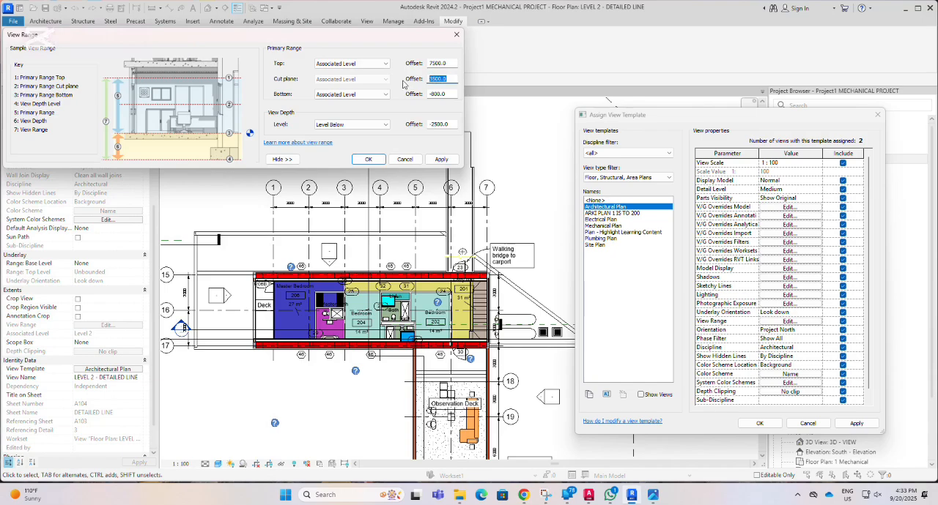
text(4500)
click(440, 160)
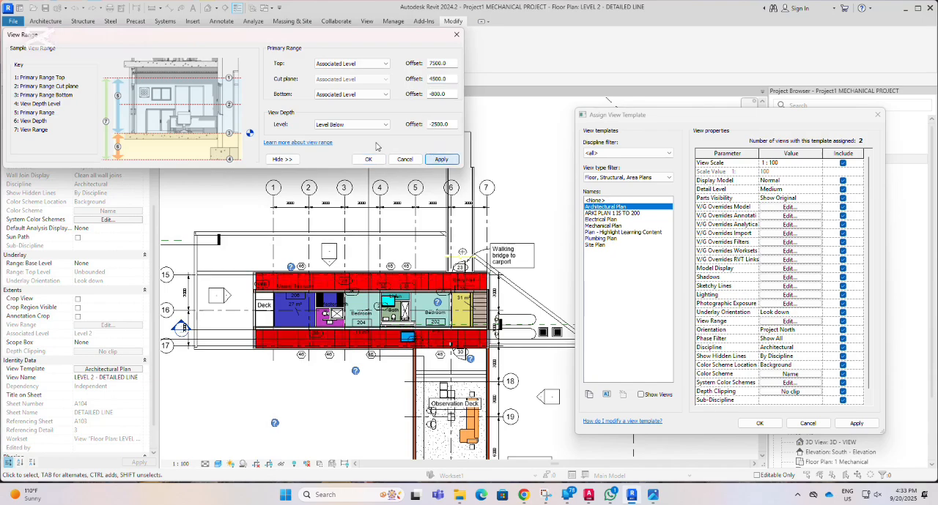
click(654, 494)
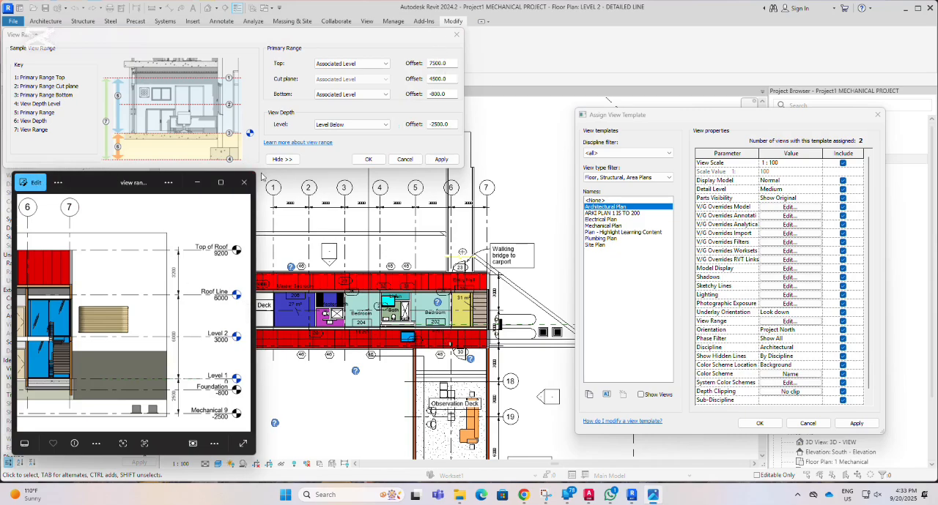
click(436, 160)
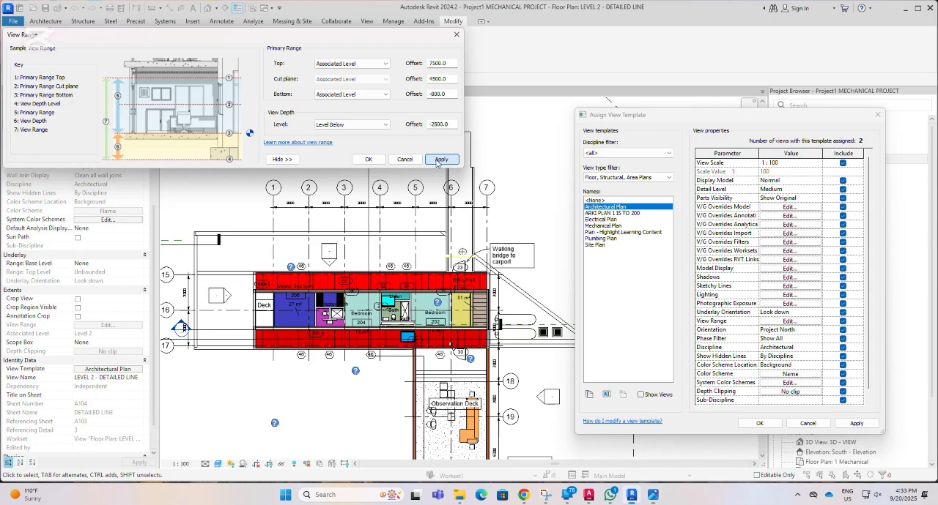
Confirm the view range, and apply and confirm the Architectural Plan template for the Level 2 plan.
click(368, 159)
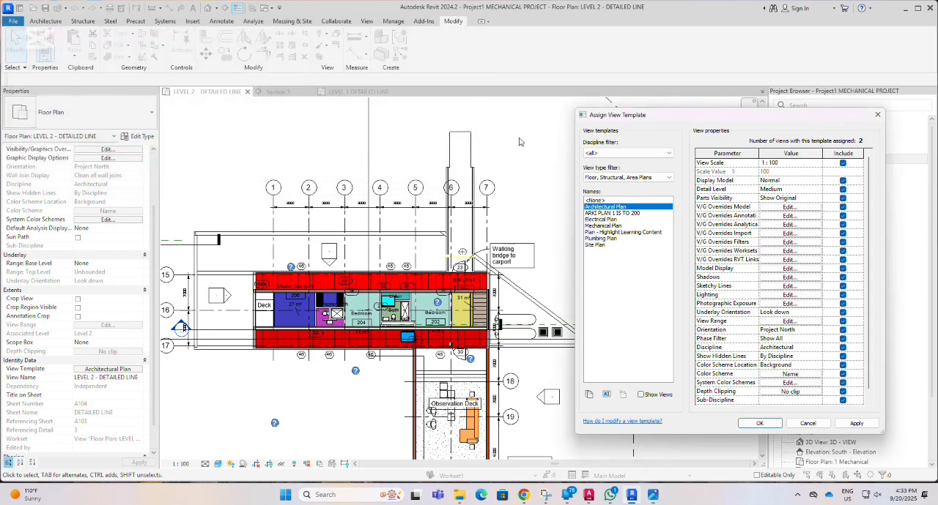
click(853, 424)
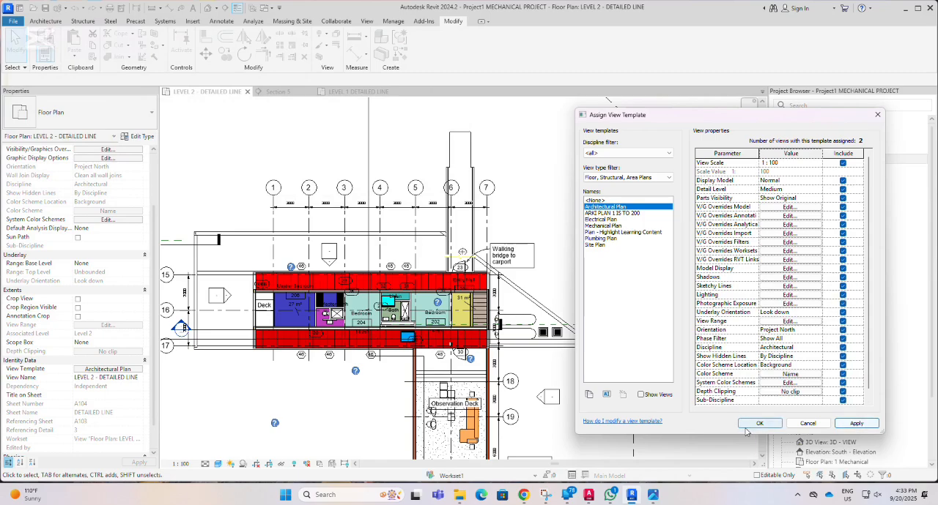
click(759, 424)
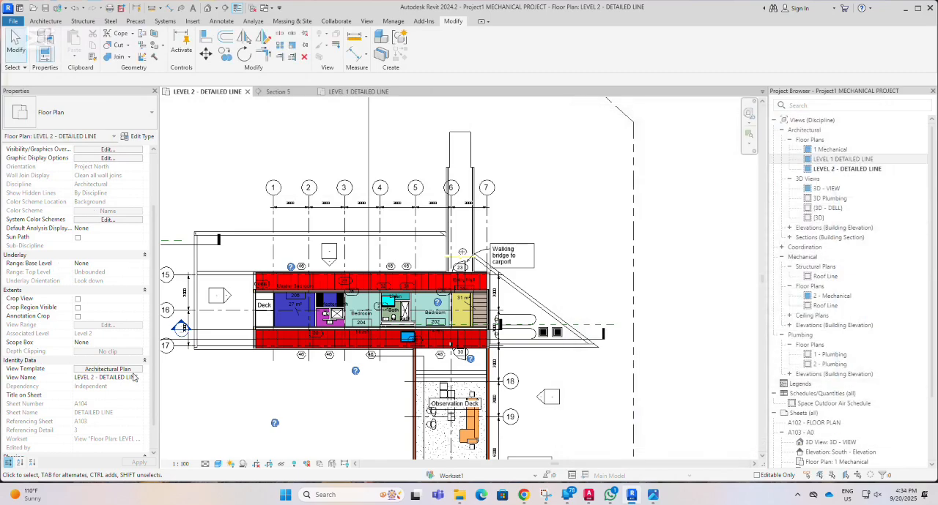
Remove the Architectural Plan template from the LEVEL 2 - DETAILED LINE plan by assigning <None> as its view template.
click(108, 369)
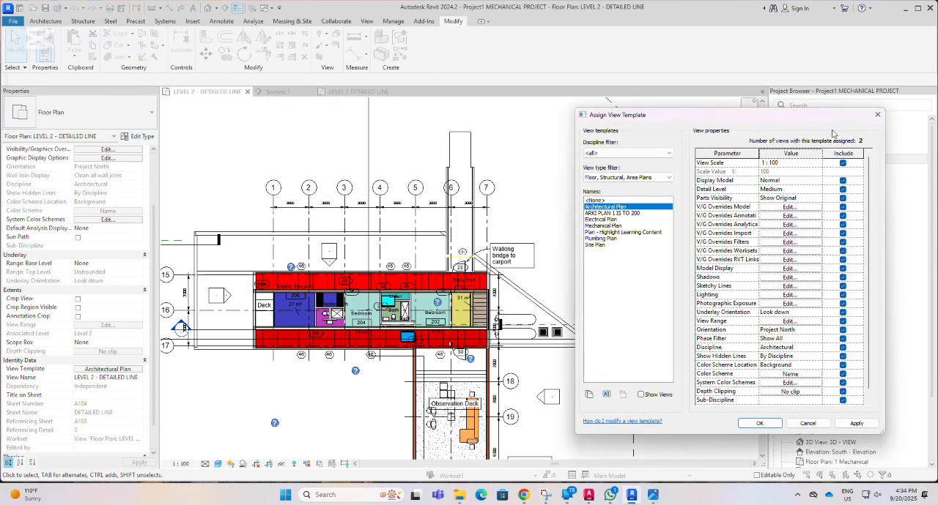
click(877, 115)
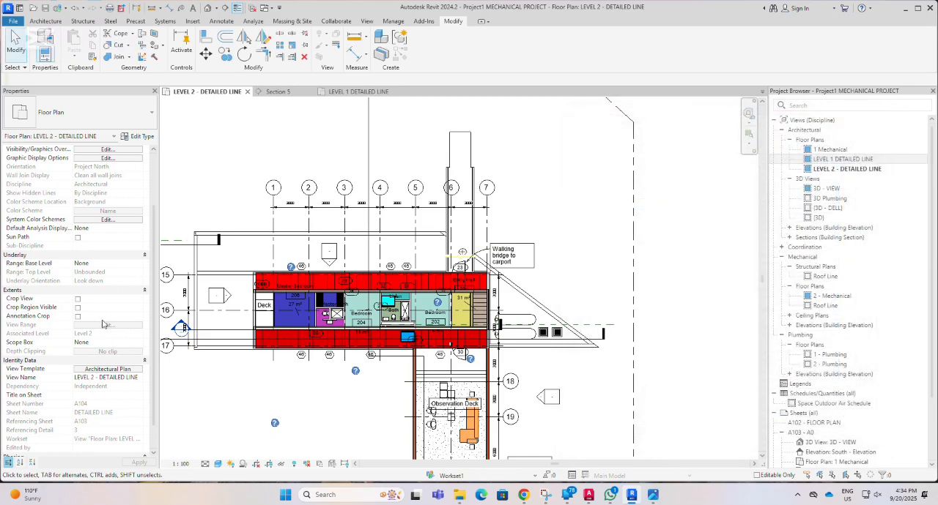
click(108, 369)
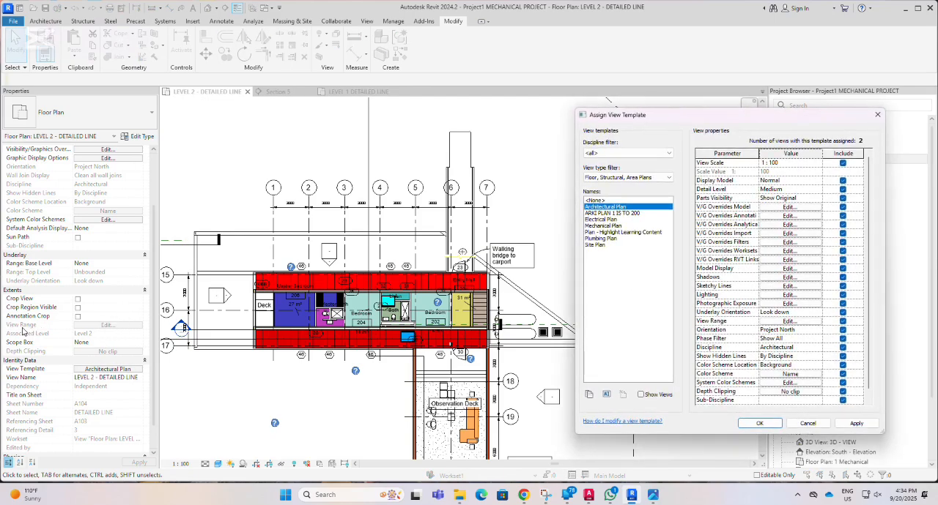
click(596, 200)
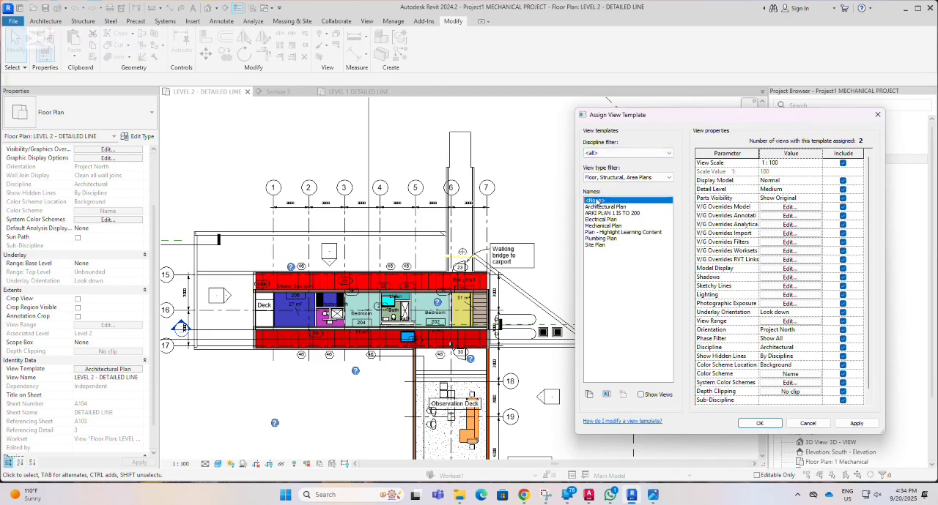
click(856, 424)
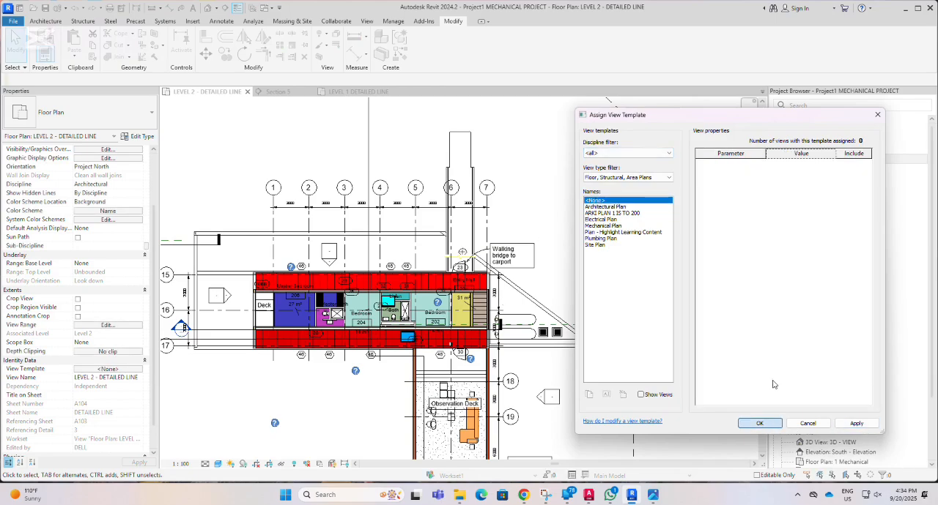
click(759, 424)
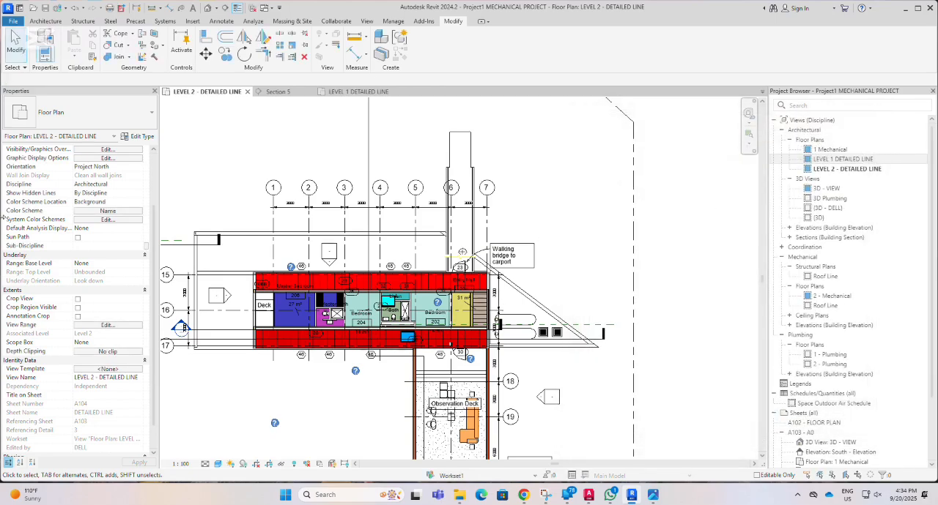
Review the view range settings of the LEVEL 2 - DETAILED LINE plan, and check its visibility/graphic overrides without editing either.
click(129, 328)
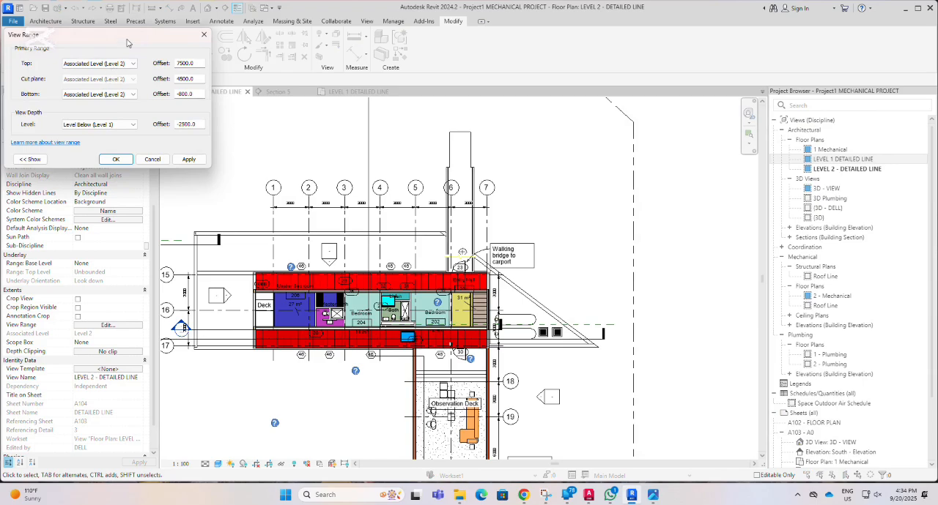
mouse_move(131, 37)
mouse_down()
mouse_move(176, 53)
mouse_move(721, 97)
mouse_move(691, 109)
mouse_up()
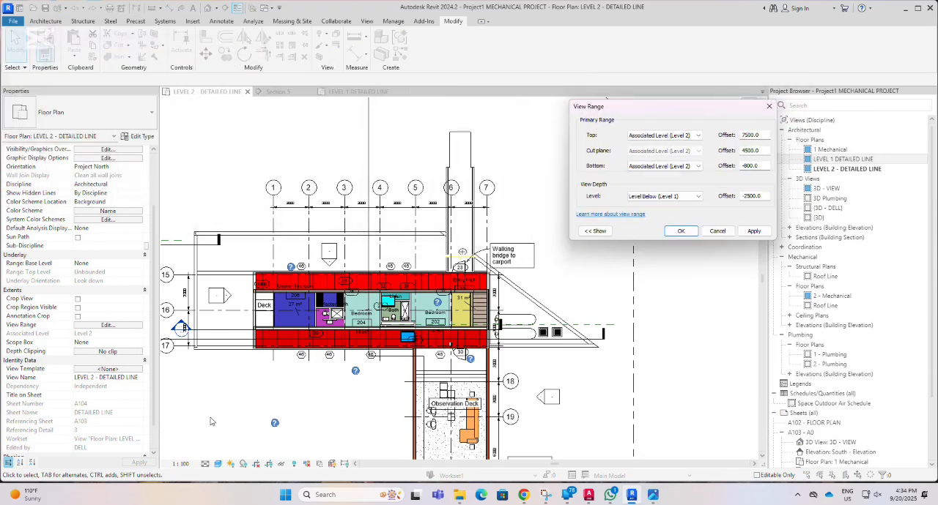
click(768, 106)
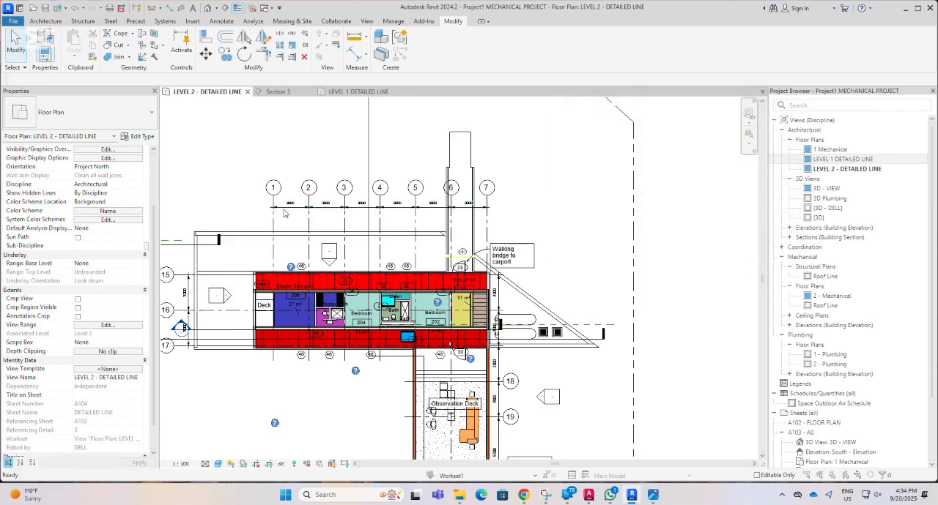
key(v)
key(g)
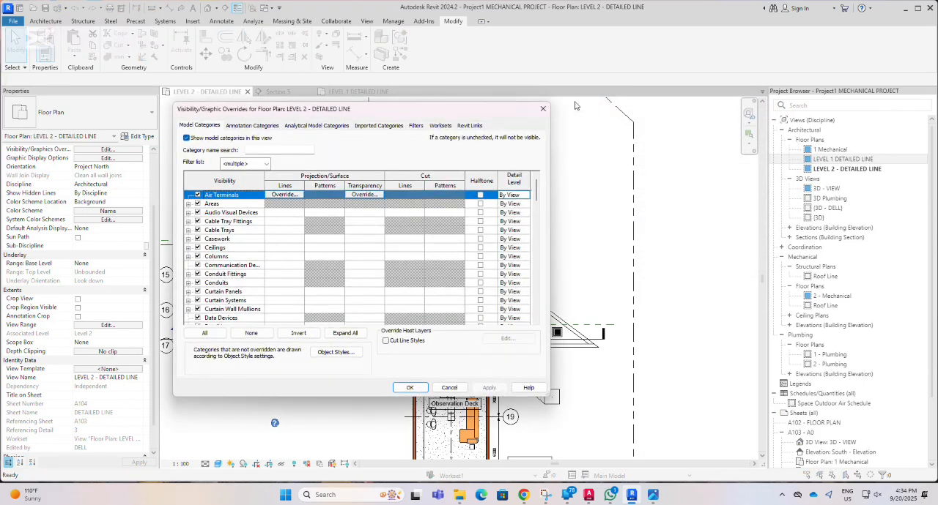
click(543, 110)
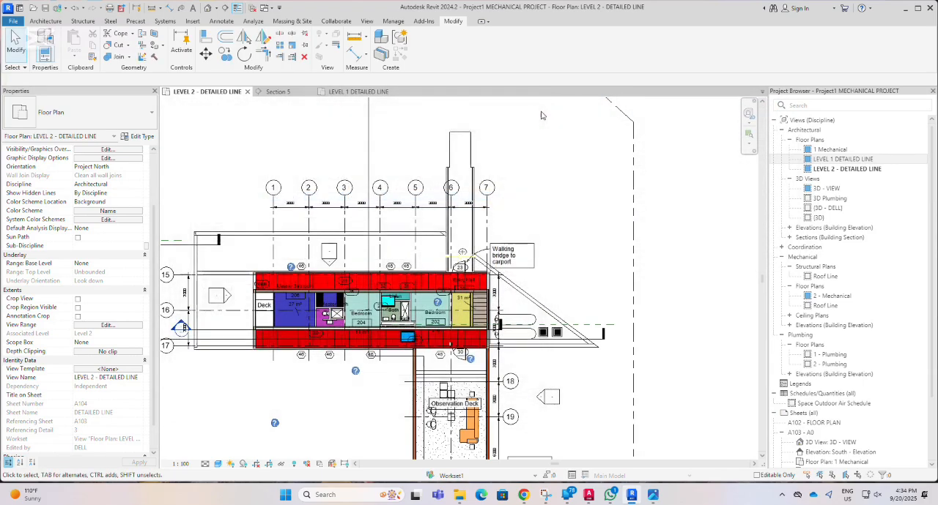
Preview the Architectural Plan template's properties without assigning it, and check the plan's own view range again.
click(109, 369)
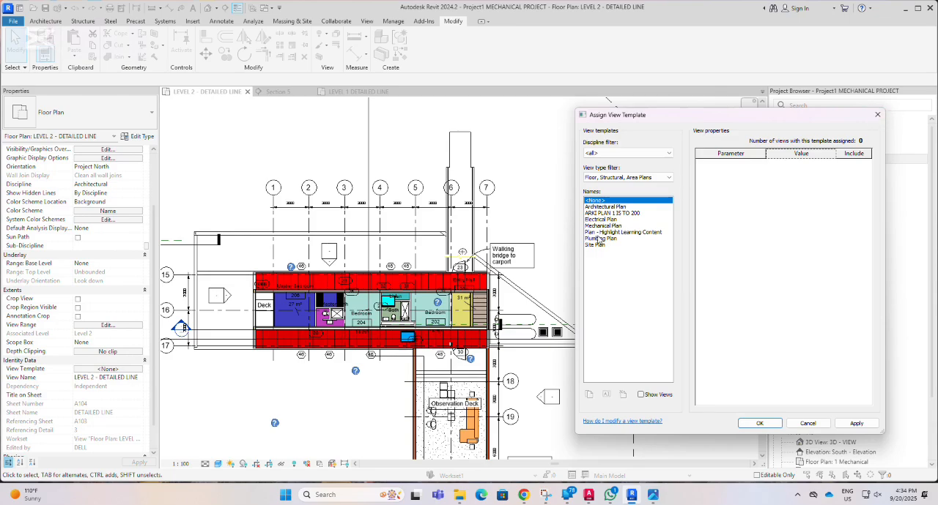
click(612, 208)
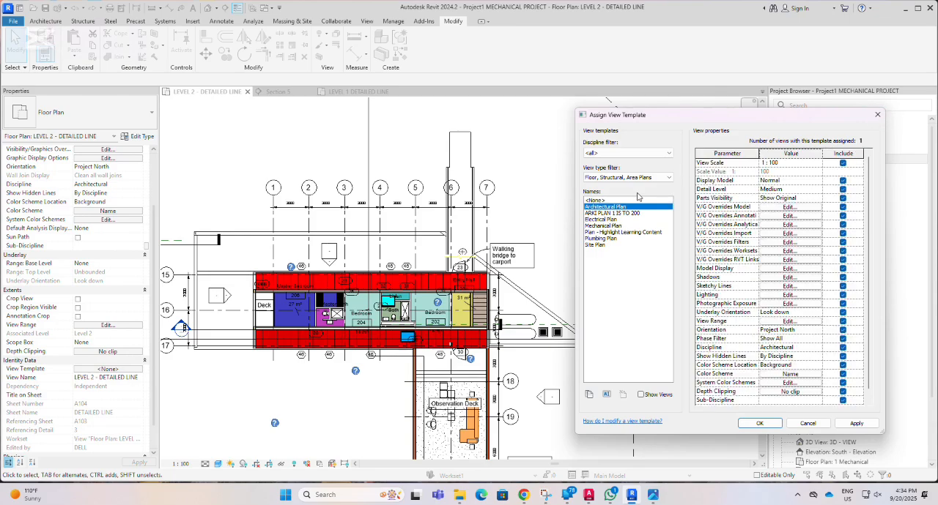
click(878, 117)
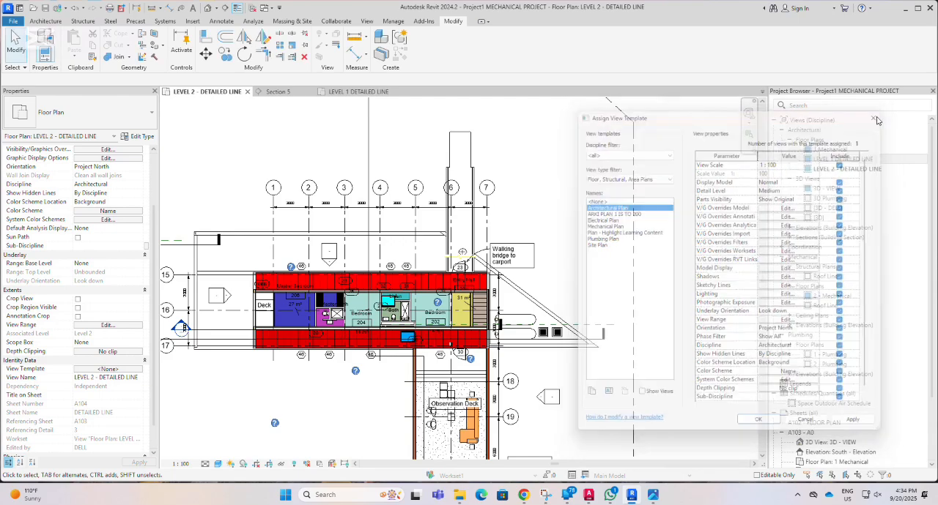
click(133, 327)
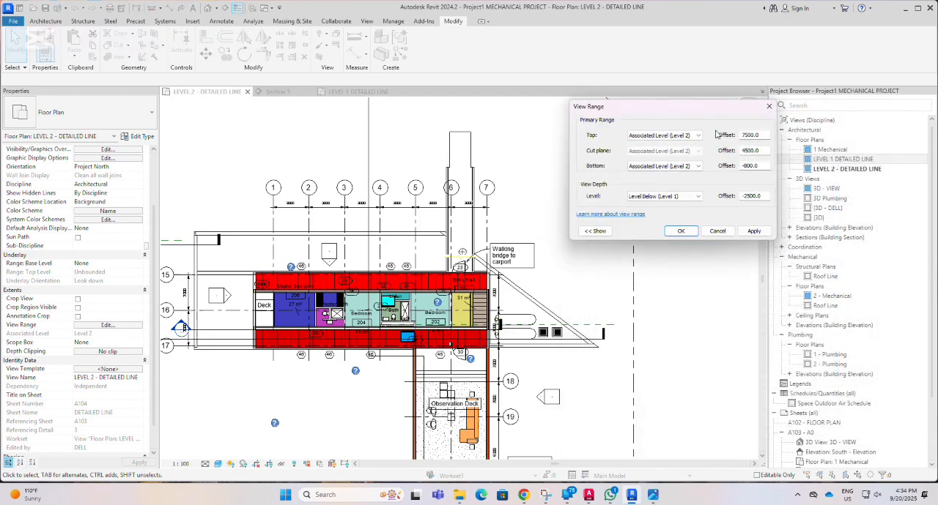
click(769, 106)
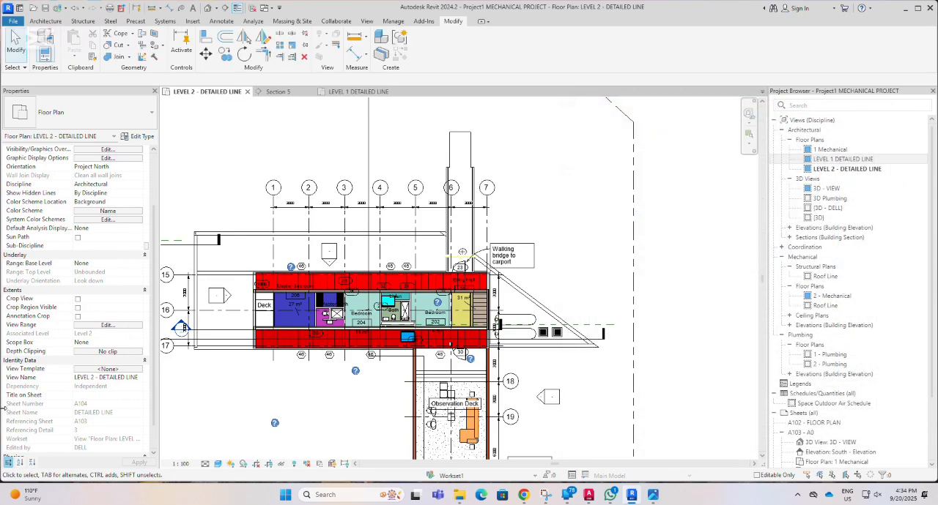
Assign the Architectural Plan view template to the LEVEL 2 - DETAILED LINE plan, applying and confirming it.
click(108, 369)
click(608, 207)
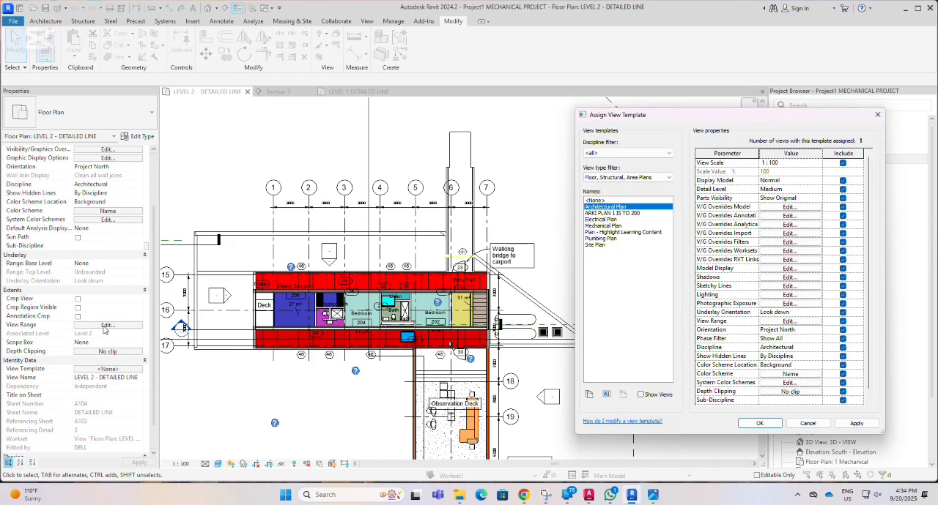
click(856, 424)
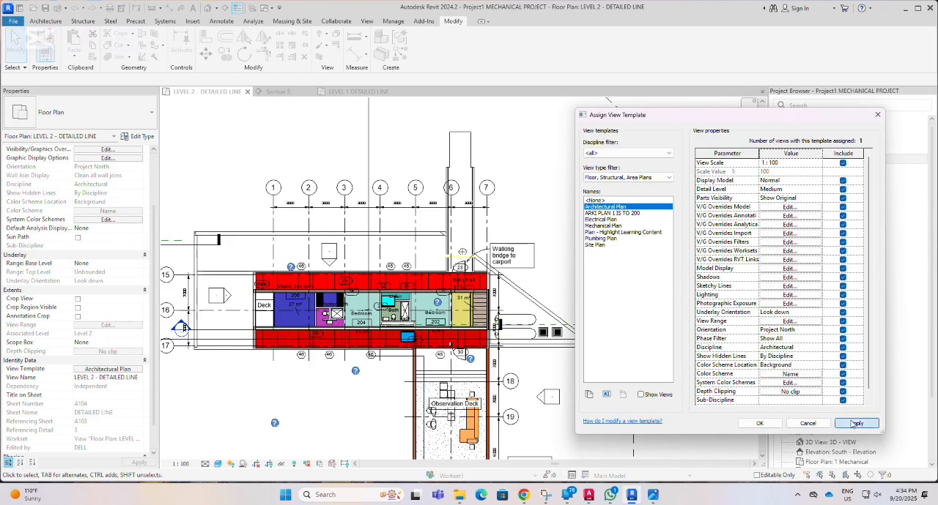
click(759, 423)
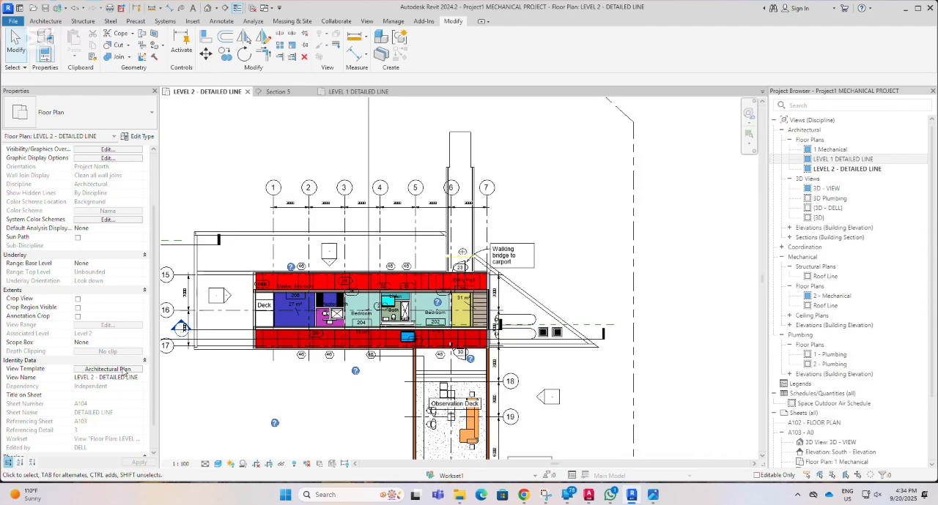
Set the LEVEL 2 - DETAILED LINE plan's view template back to <None>, and apply and confirm the change.
click(129, 371)
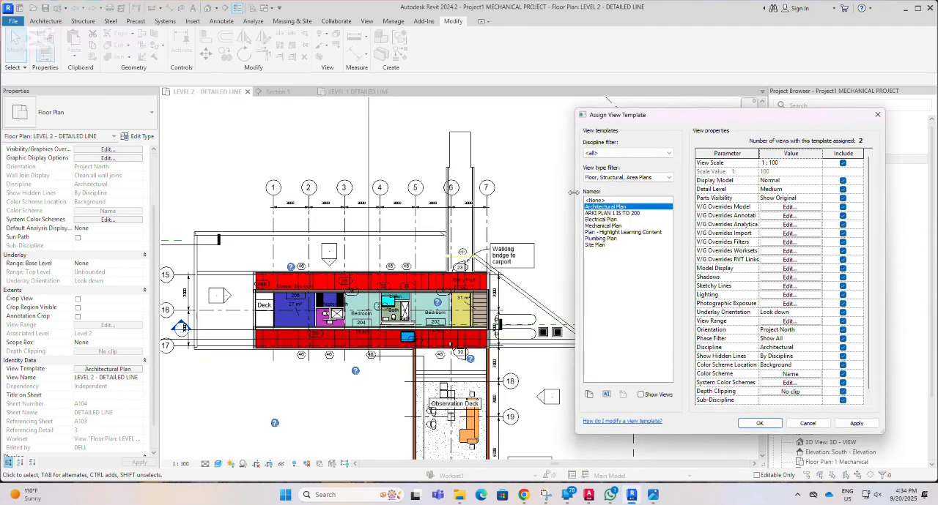
click(594, 200)
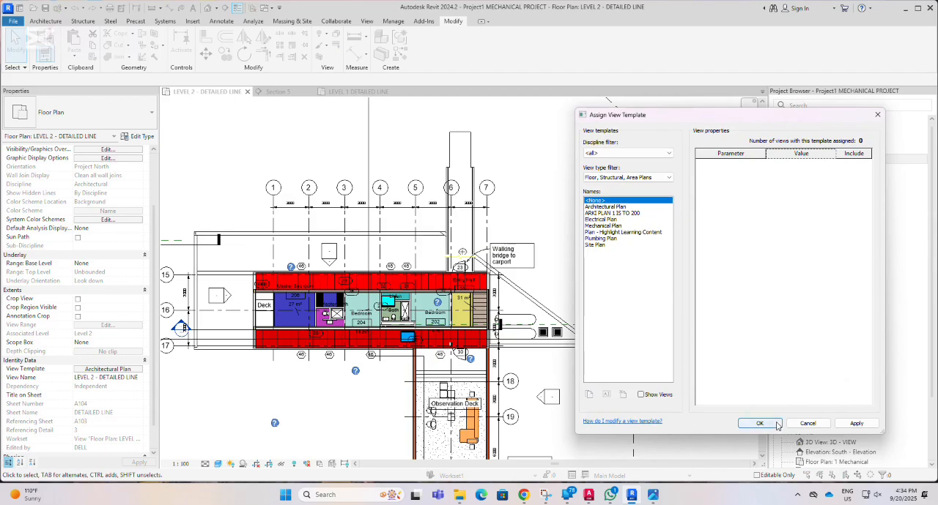
click(855, 423)
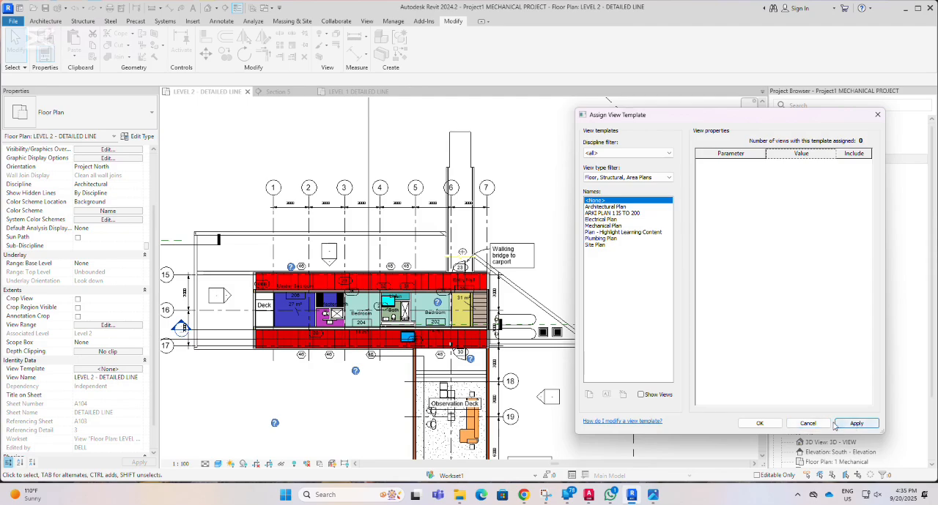
click(609, 208)
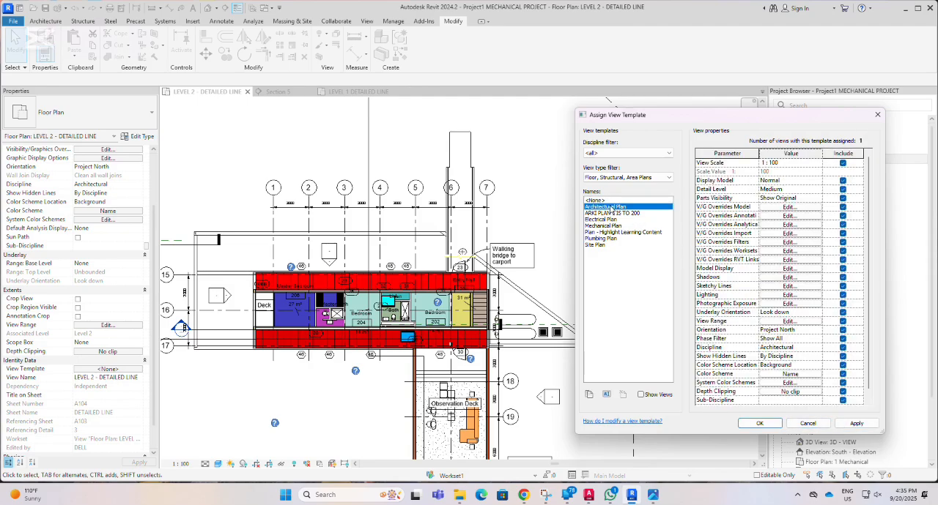
click(594, 200)
click(856, 423)
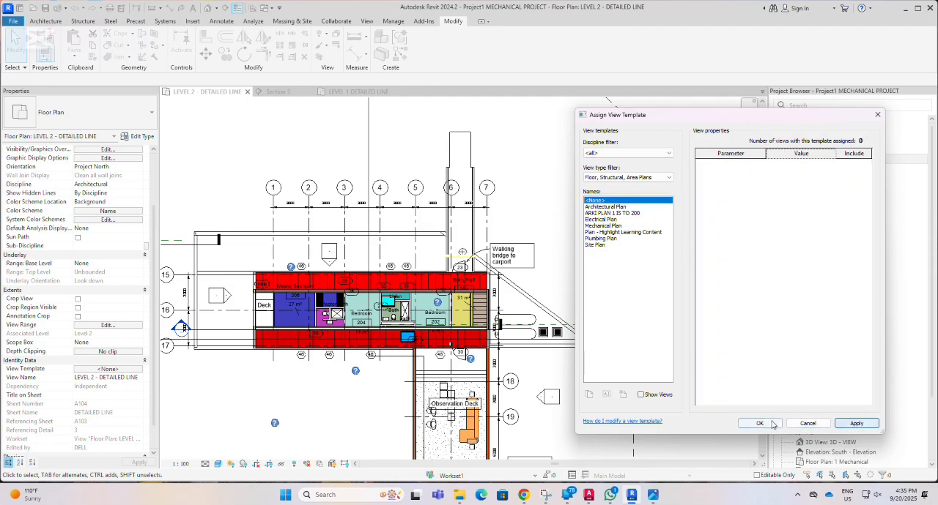
click(773, 425)
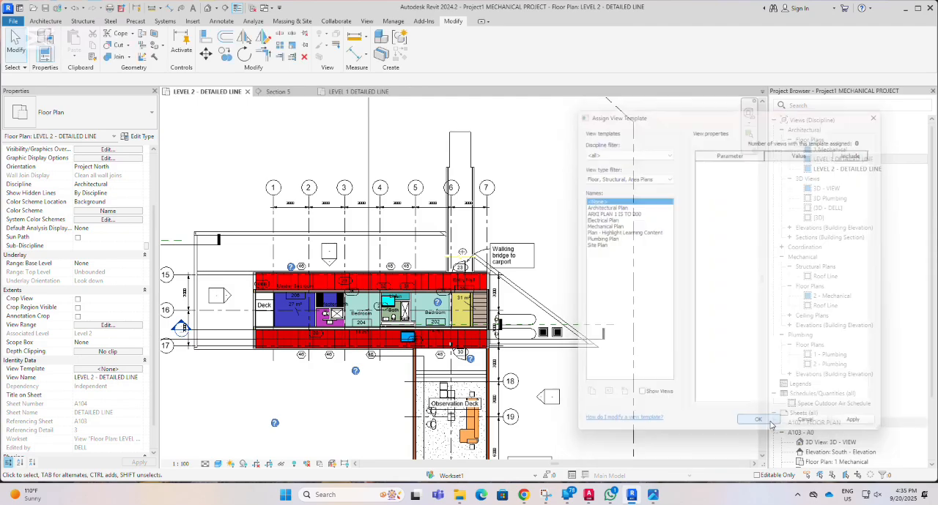
Open the view range settings of the LEVEL 2 - DETAILED LINE plan.
click(124, 327)
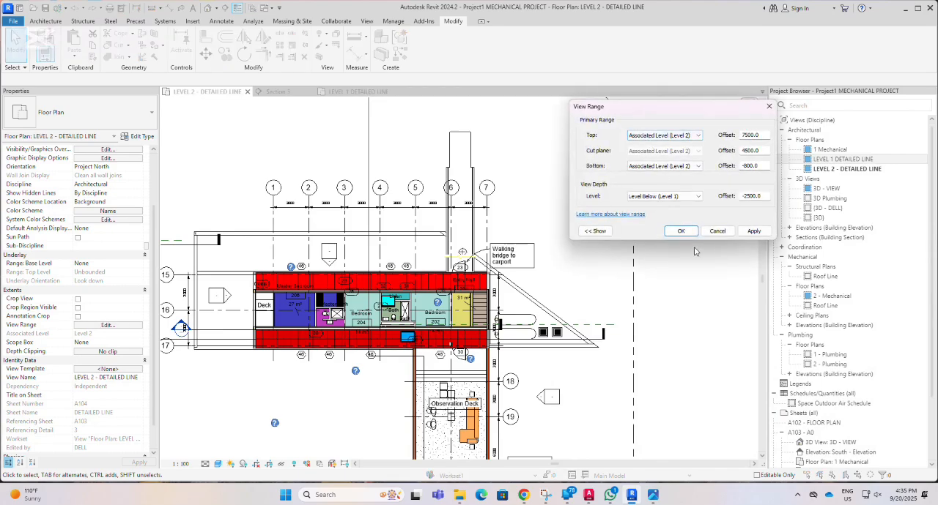